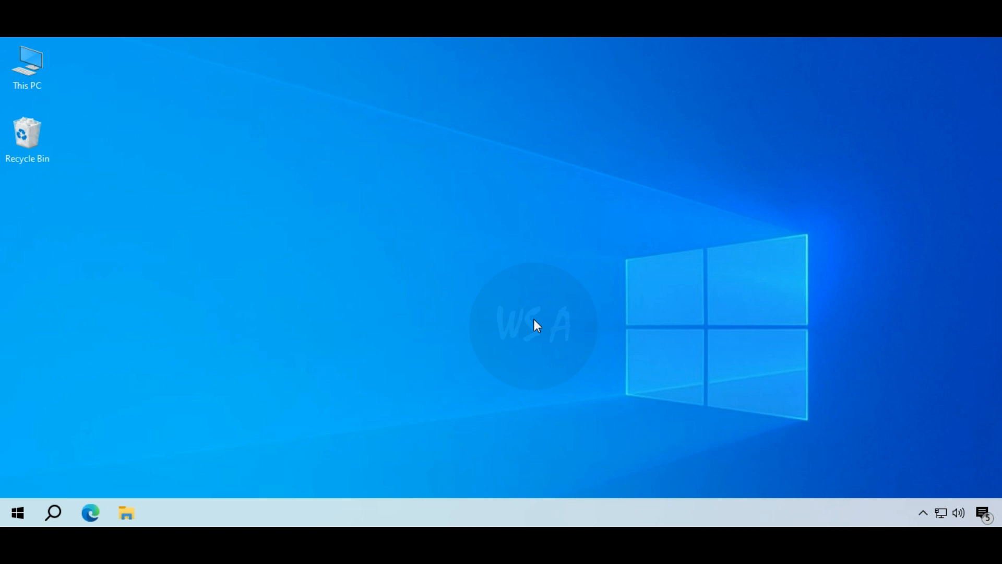
- Extract the ADMS v3.1-168.zip archive right into the Downloads folder
{"action": "left_click", "coordinate": [125, 517]}
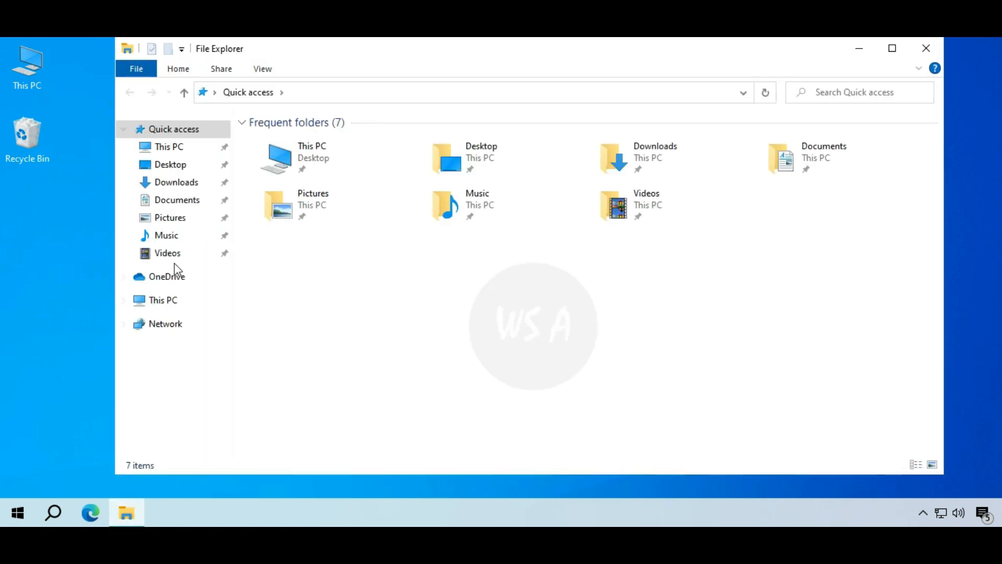
{"action": "left_click", "coordinate": [196, 187]}
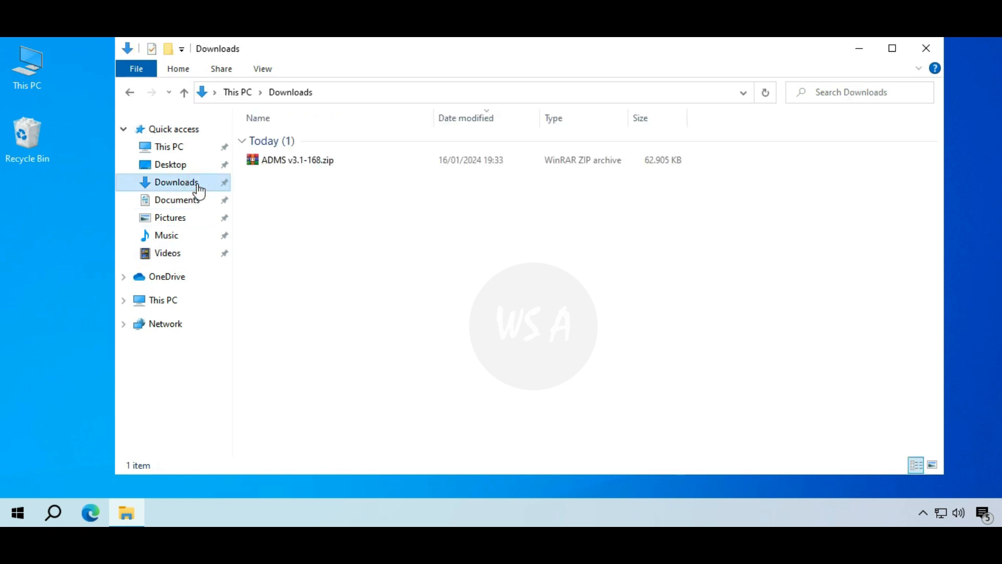
{"action": "left_click", "coordinate": [337, 155]}
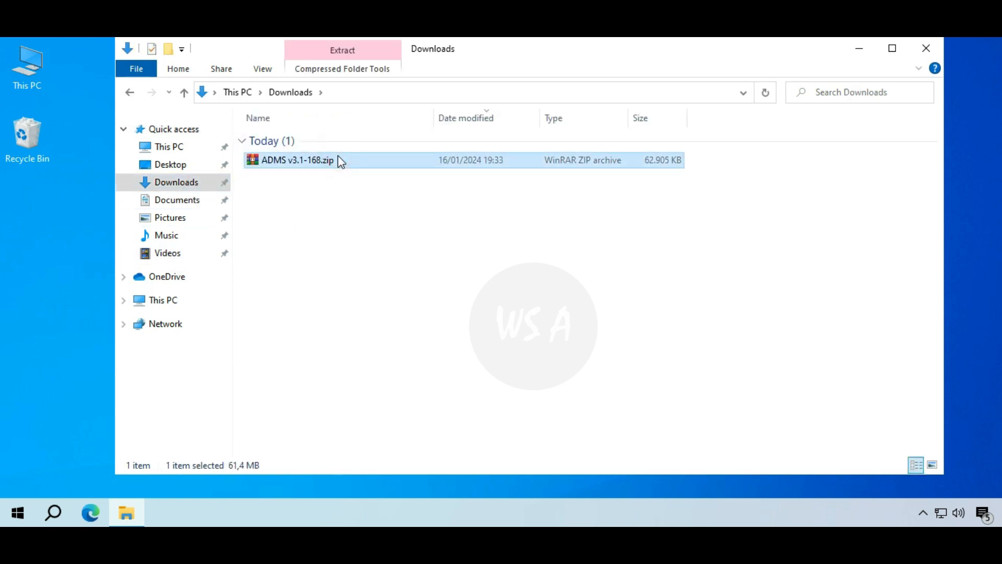
{"action": "right_click", "coordinate": [338, 156]}
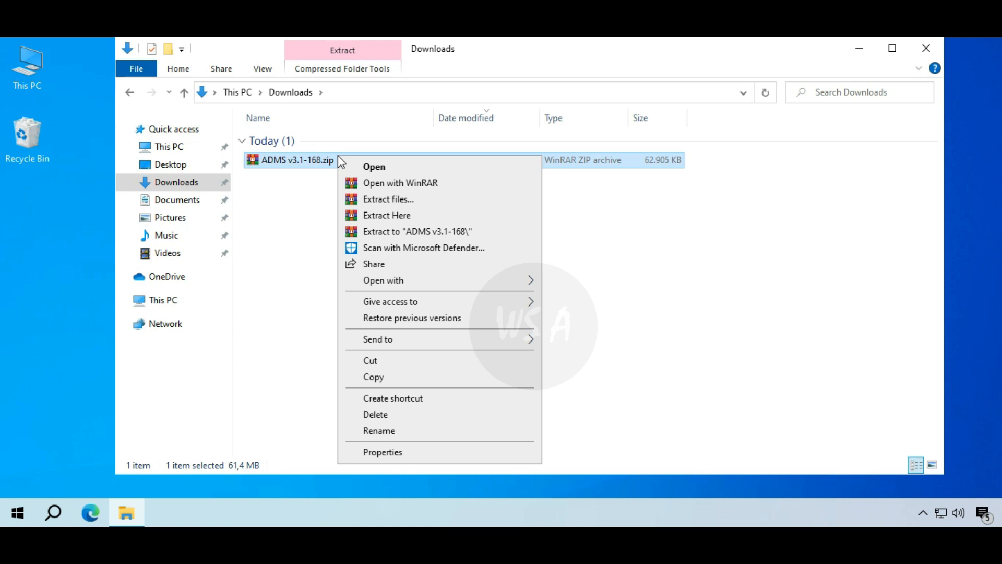
{"action": "left_click", "coordinate": [420, 217]}
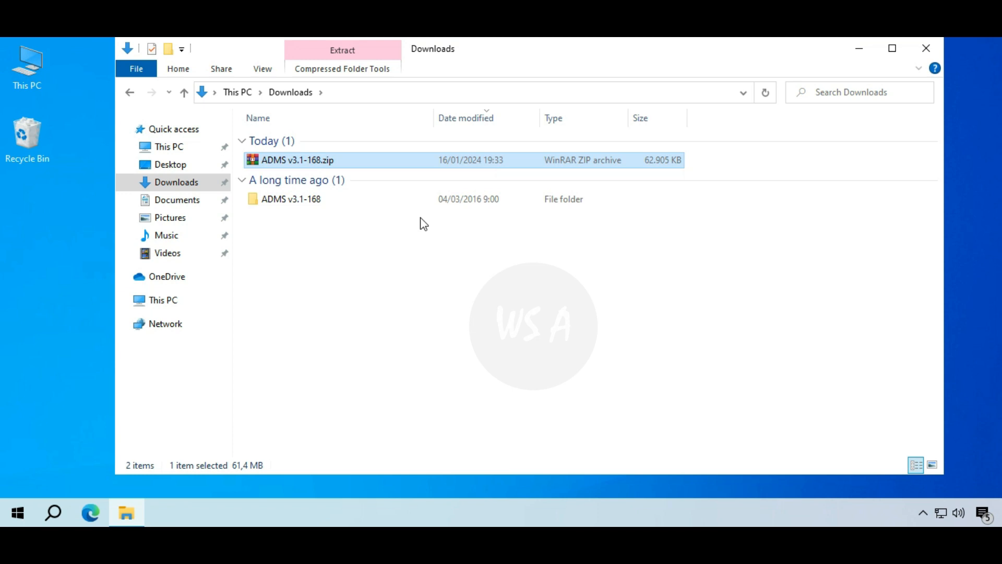
- Open the extracted ADMS v3.1-168 folder and launch setup.exe
{"action": "left_click", "coordinate": [374, 206]}
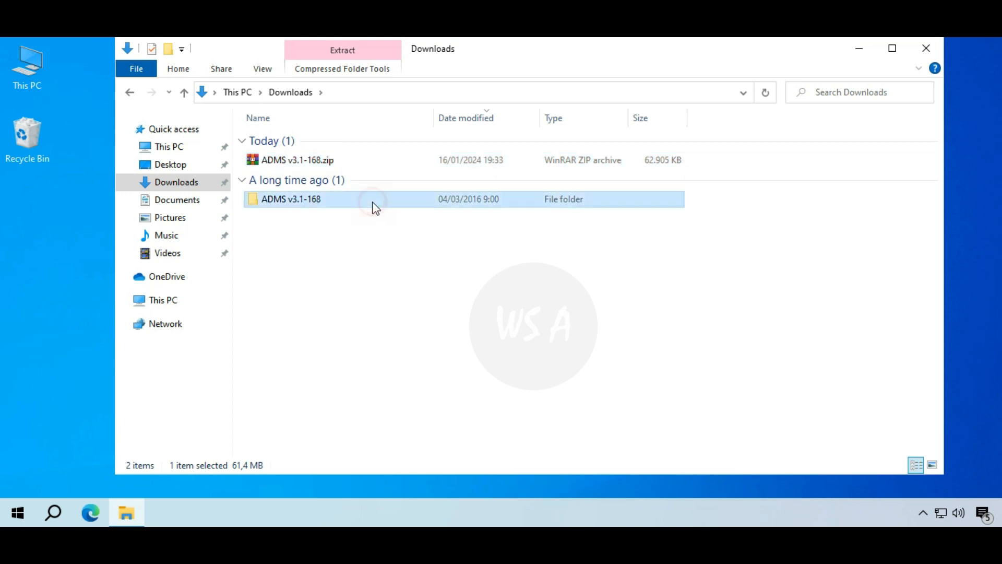
{"action": "double_click", "coordinate": [375, 205]}
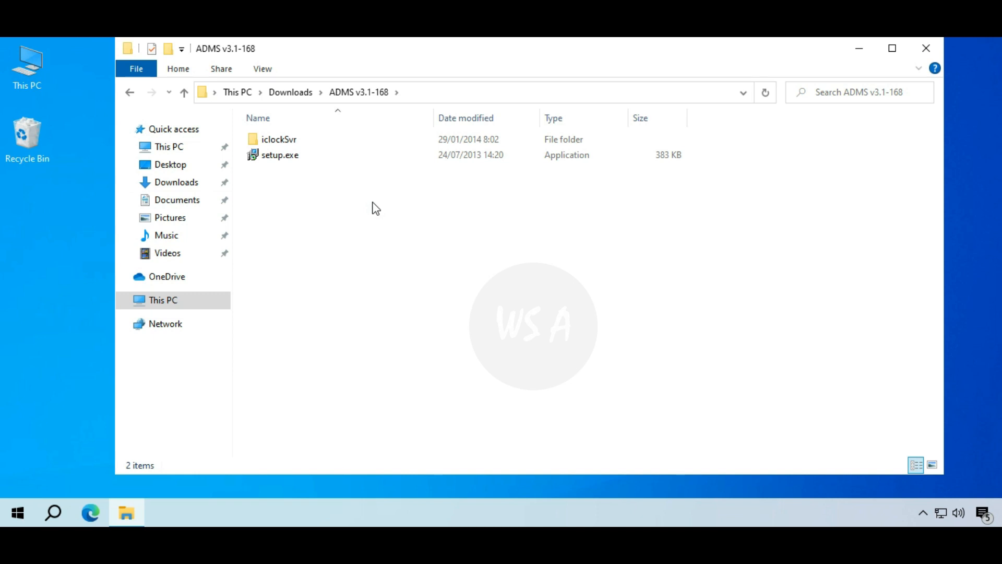
{"action": "double_click", "coordinate": [328, 156]}
- Run setup.exe as administrator, approve the UAC prompt and accept the licence agreement
{"action": "right_click", "coordinate": [326, 156]}
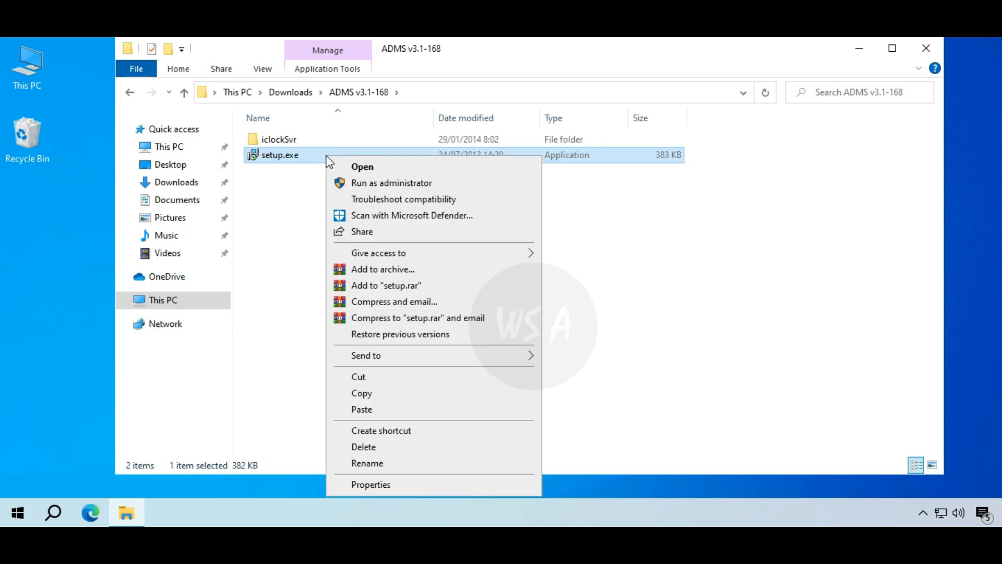
{"action": "left_click", "coordinate": [452, 185]}
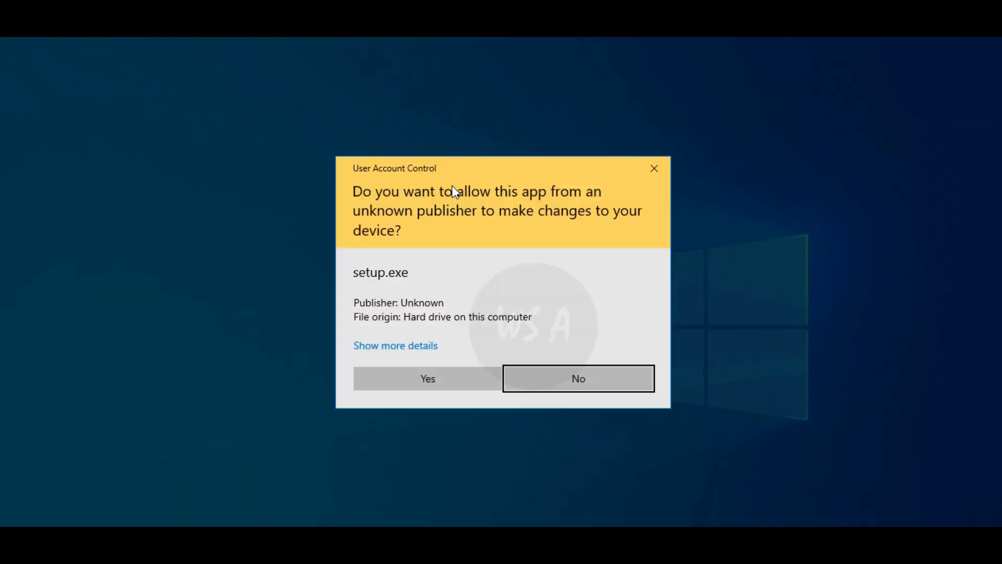
{"action": "left_click", "coordinate": [450, 371]}
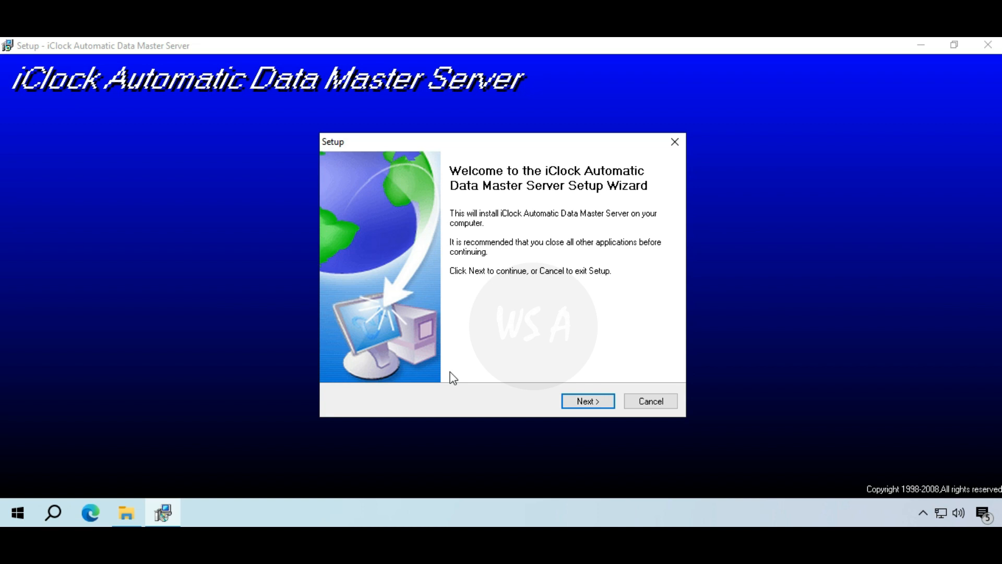
{"action": "left_click", "coordinate": [607, 402]}
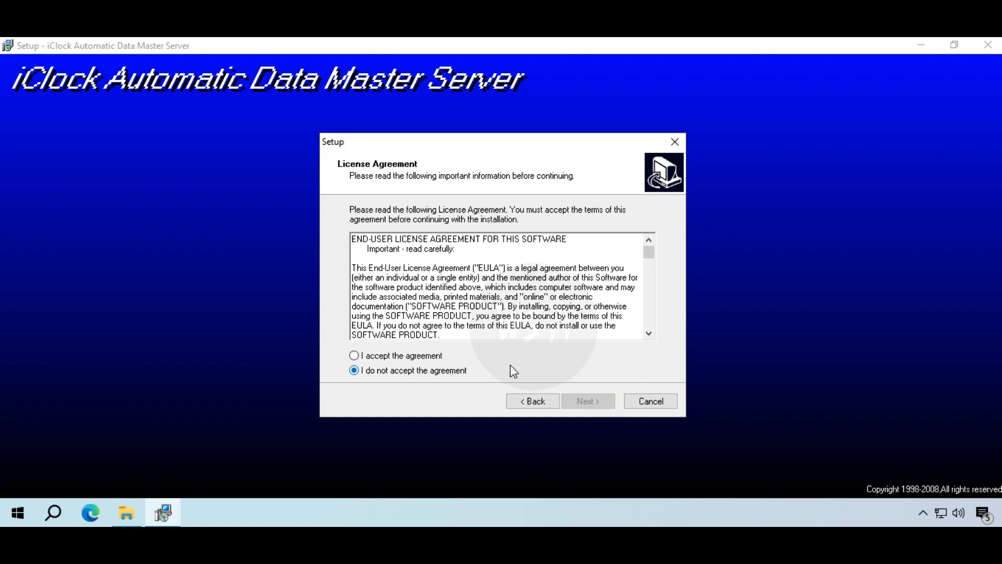
{"action": "left_click", "coordinate": [450, 355]}
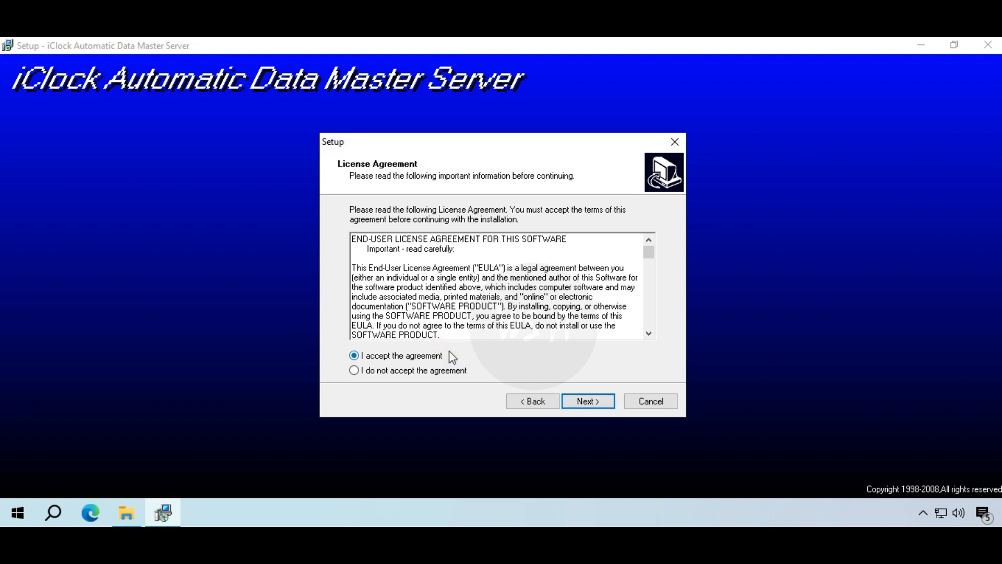
- Keep the default C:\iclockSvr install folder and Start Menu folder, then begin installing
{"action": "left_click", "coordinate": [608, 400]}
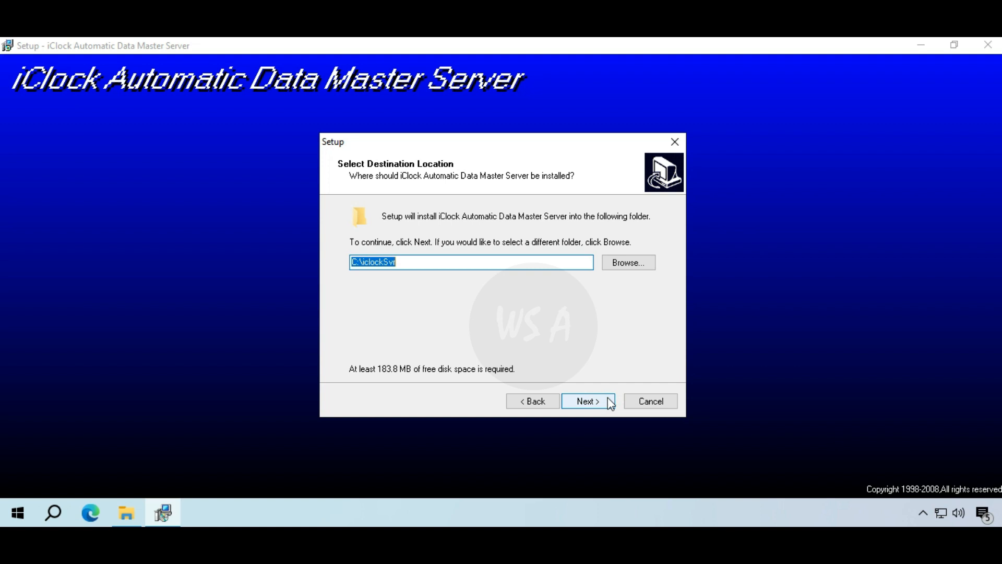
{"action": "left_click", "coordinate": [609, 401]}
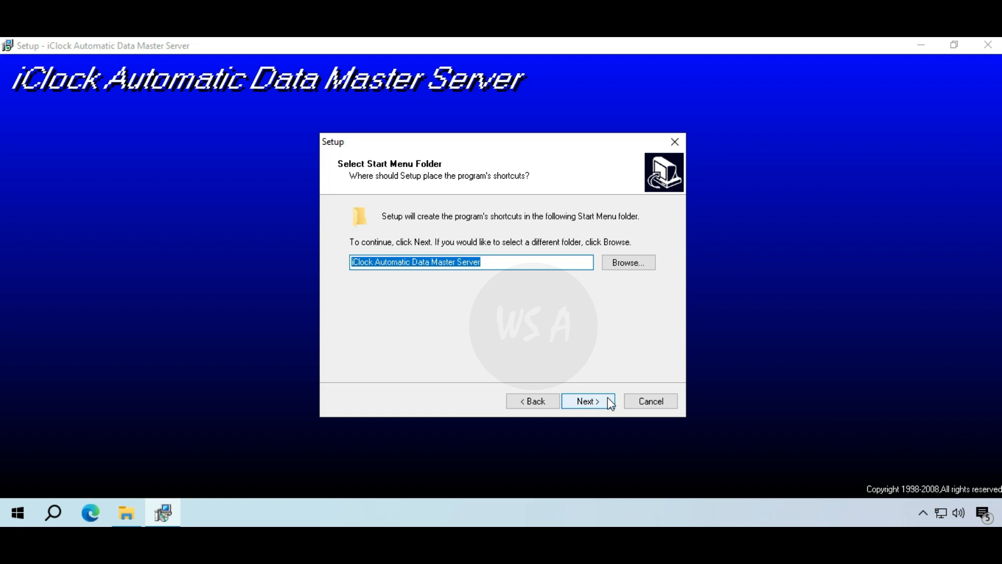
{"action": "left_click", "coordinate": [609, 401]}
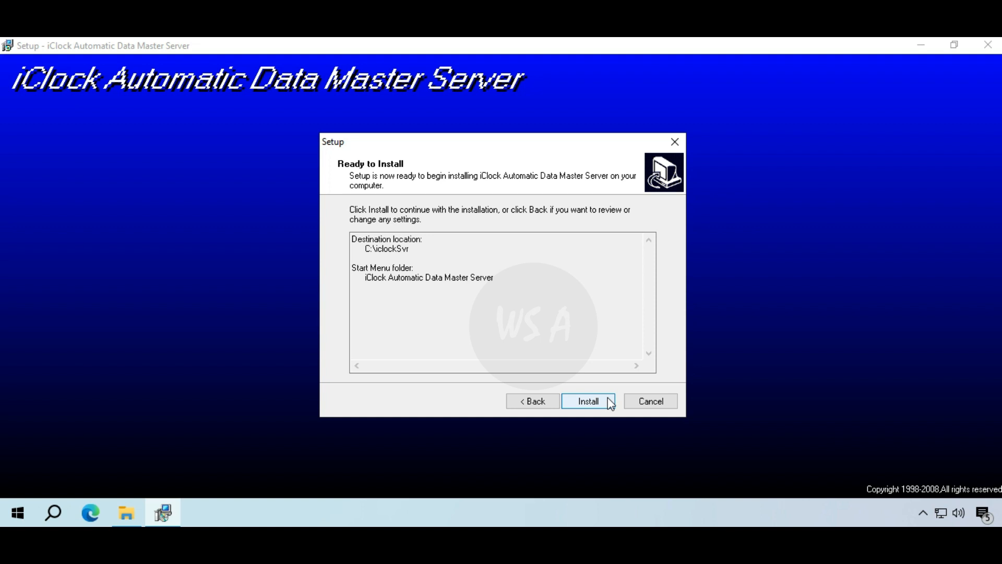
{"action": "left_click", "coordinate": [609, 401]}
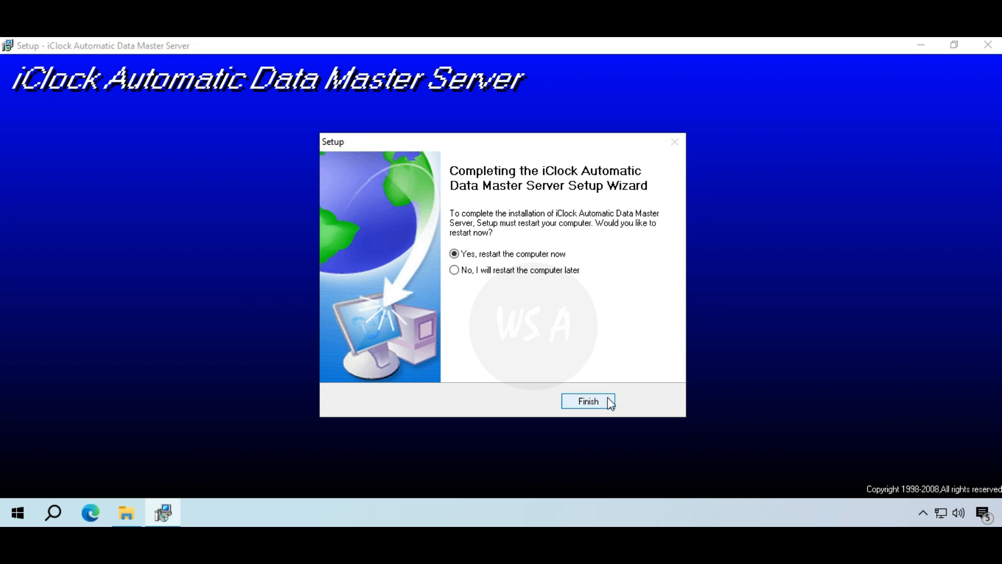
- Choose 'No, I will restart the computer later' and finish the iClock setup wizard
{"action": "left_click", "coordinate": [465, 272]}
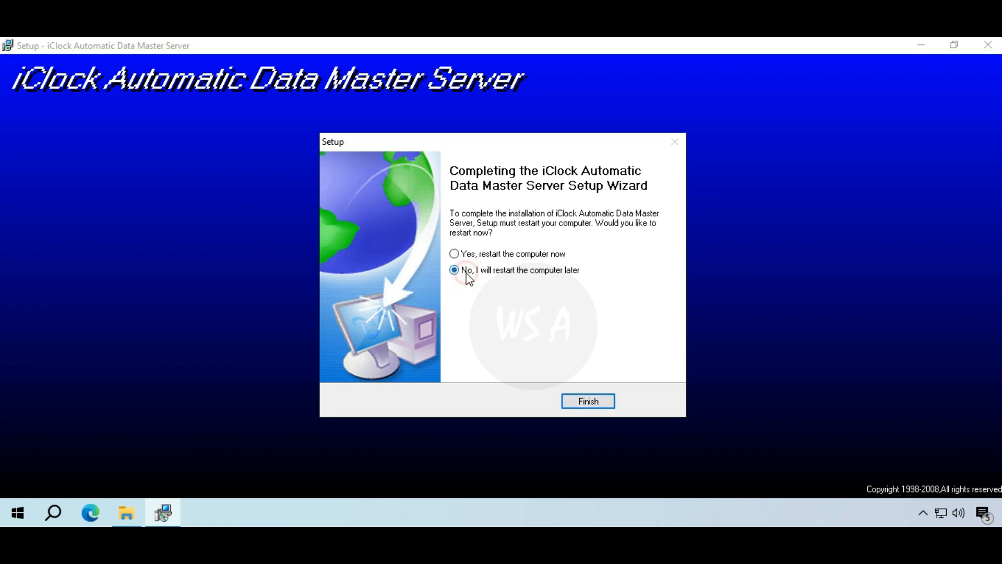
{"action": "left_click", "coordinate": [607, 403]}
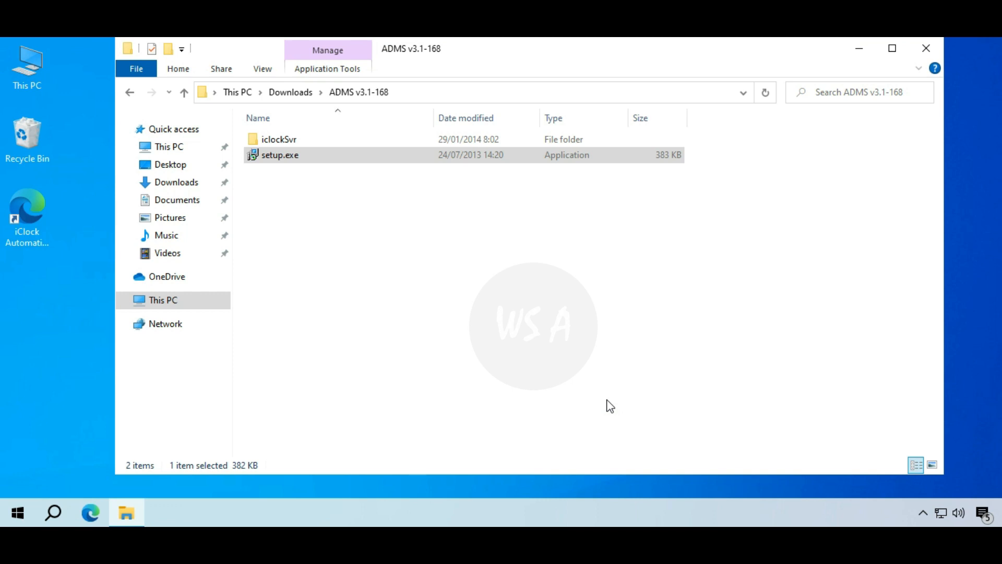
- In a new File Explorer window, open C:\iclockSvr and select iClockMng.exe
{"action": "left_click", "coordinate": [860, 51]}
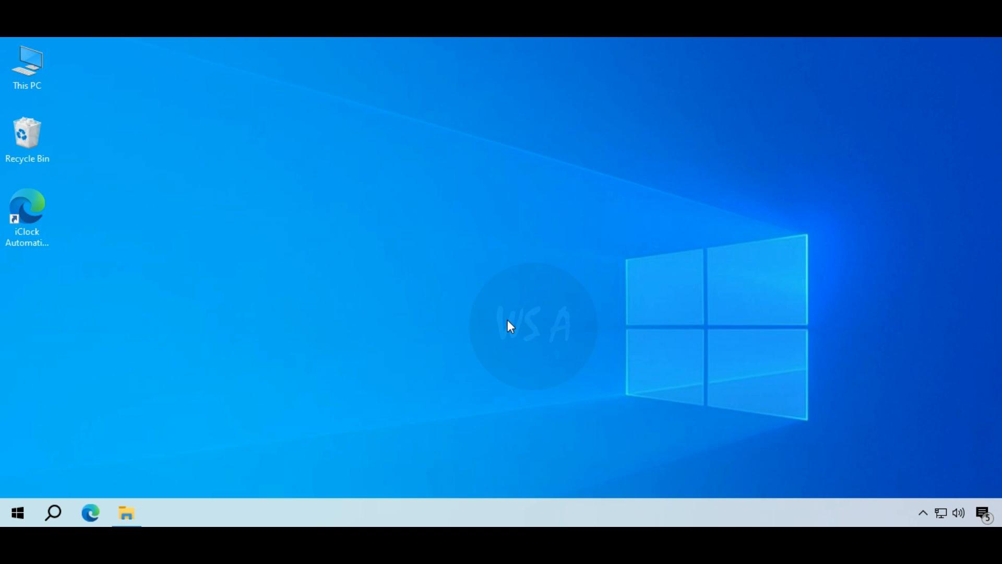
{"action": "key", "text": "super+e"}
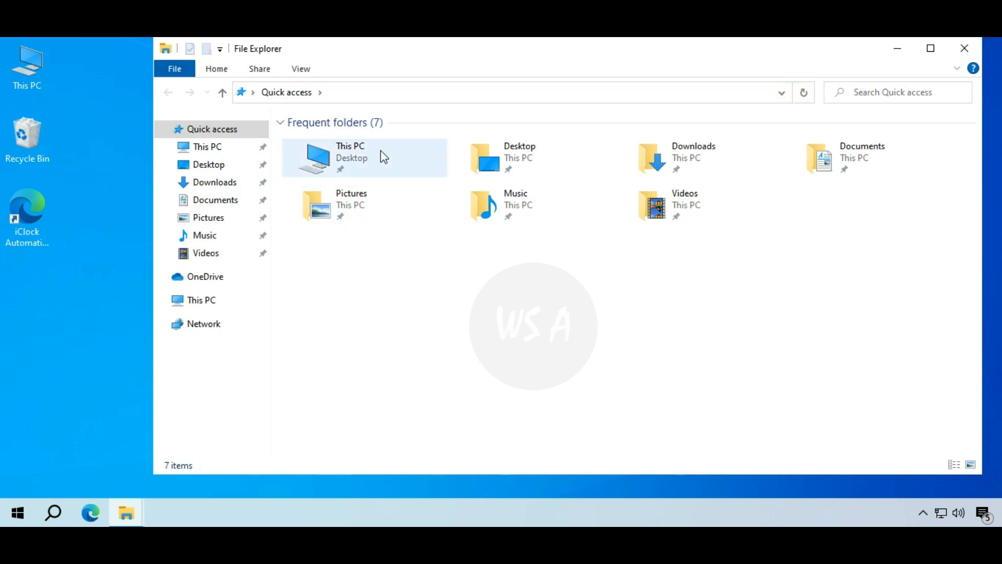
{"action": "double_click", "coordinate": [380, 150]}
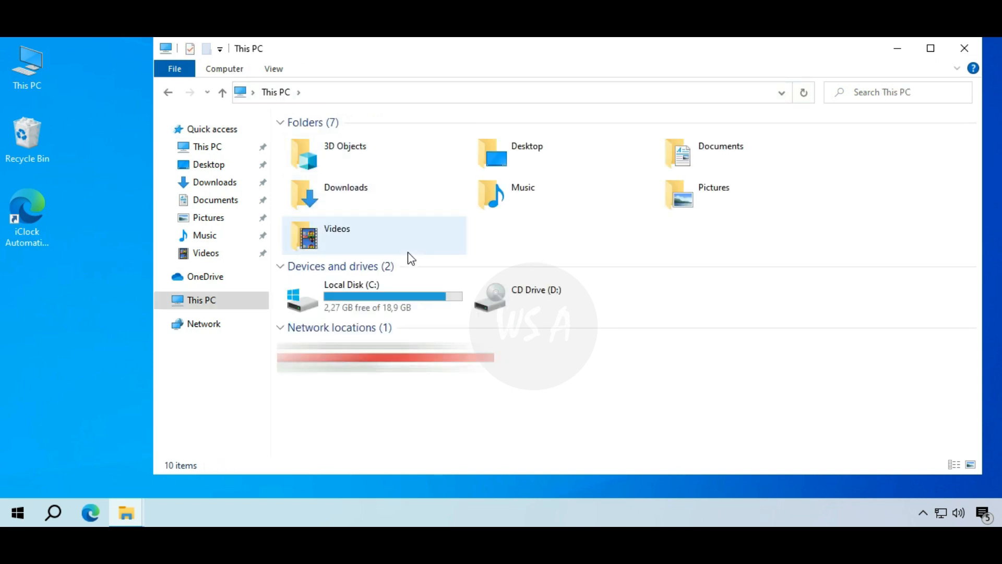
{"action": "double_click", "coordinate": [444, 311]}
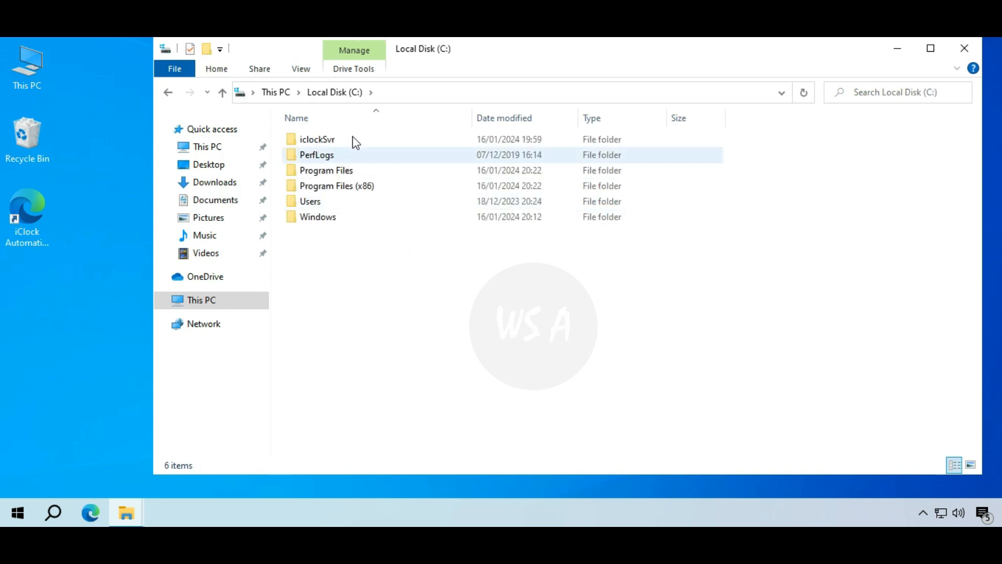
{"action": "left_click", "coordinate": [353, 140]}
{"action": "double_click", "coordinate": [354, 140]}
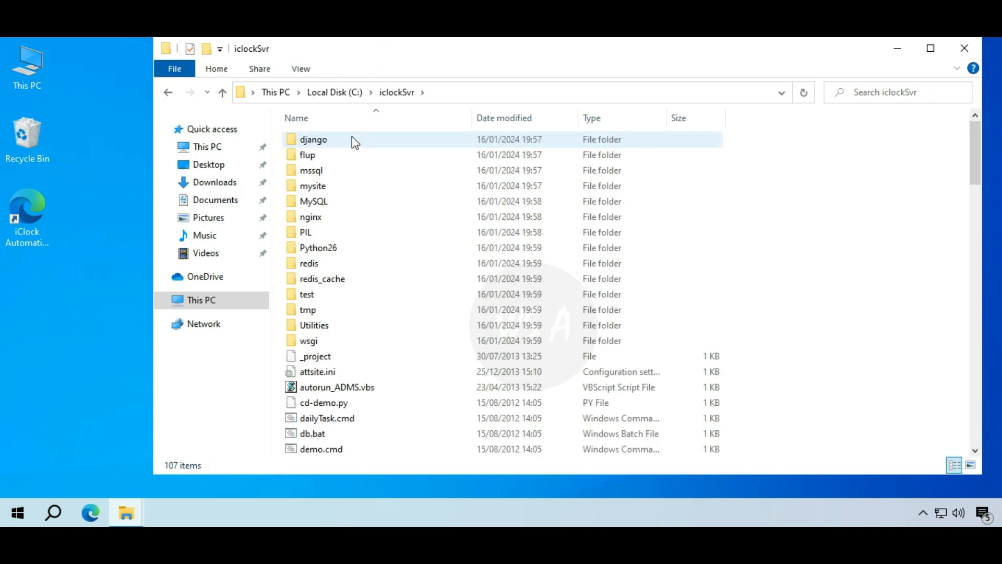
{"action": "left_click", "coordinate": [393, 200]}
{"action": "scroll", "coordinate": [393, 199], "scroll_direction": "down", "scroll_amount": 6}
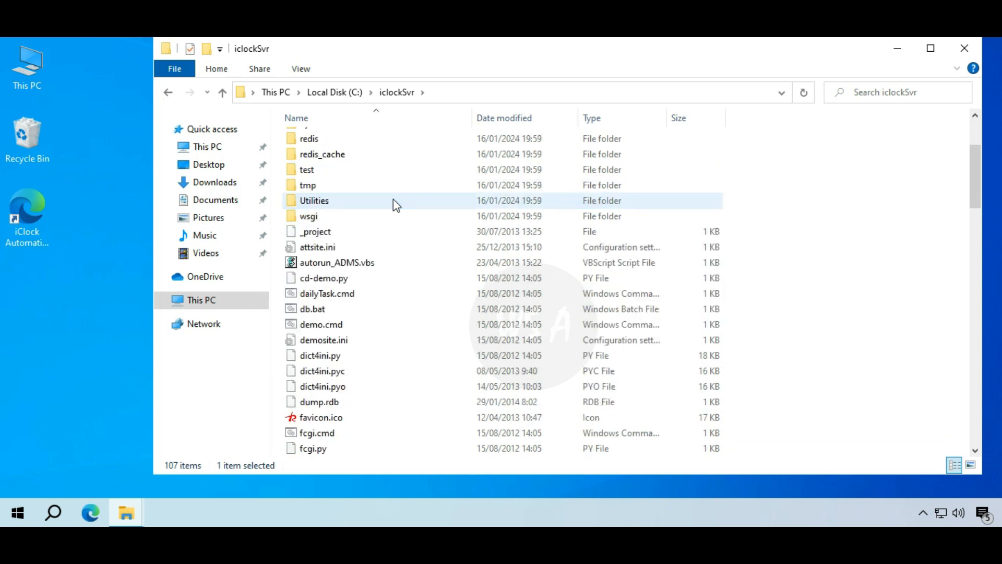
{"action": "scroll", "coordinate": [393, 200], "scroll_direction": "down", "scroll_amount": 5}
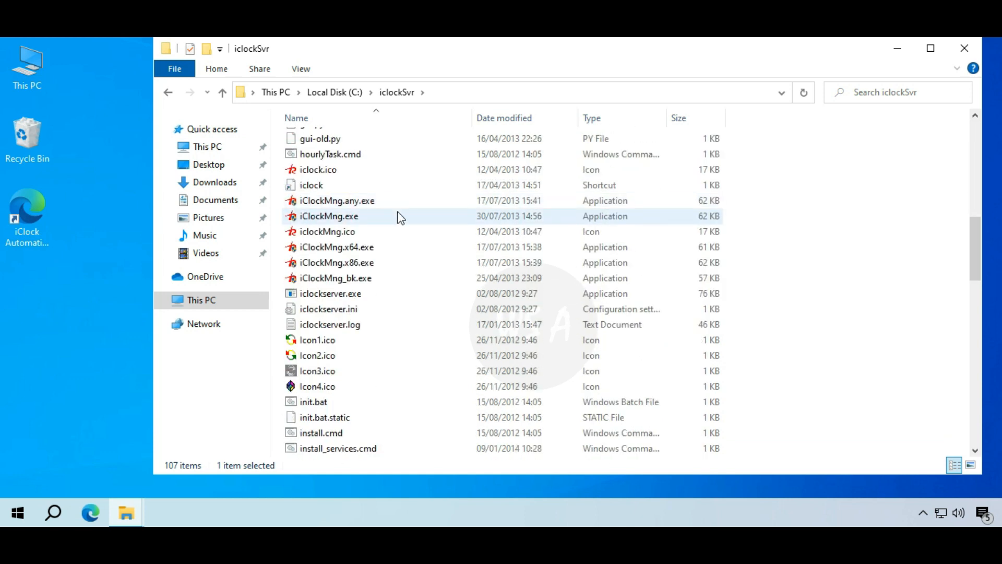
{"action": "left_click", "coordinate": [399, 216]}
- Run iClockMng.exe as administrator and pin the ADMS manager icon to the visible tray
{"action": "right_click", "coordinate": [399, 217]}
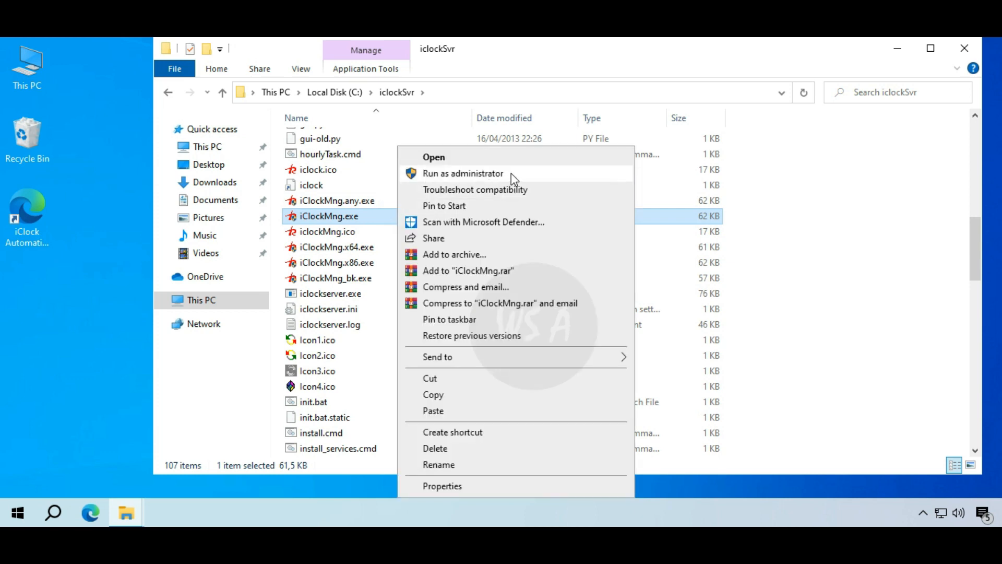
{"action": "left_click", "coordinate": [511, 174]}
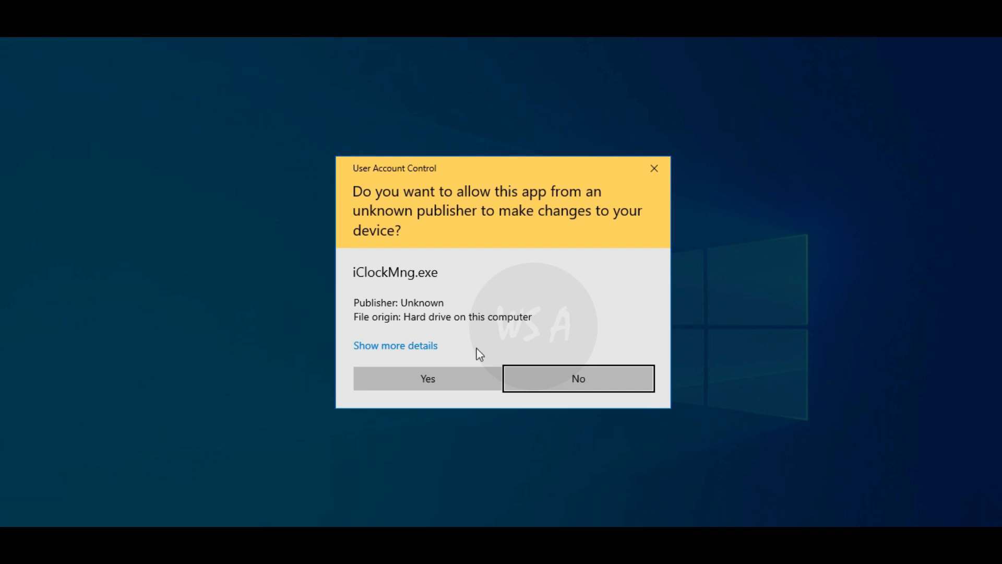
{"action": "left_click", "coordinate": [466, 378]}
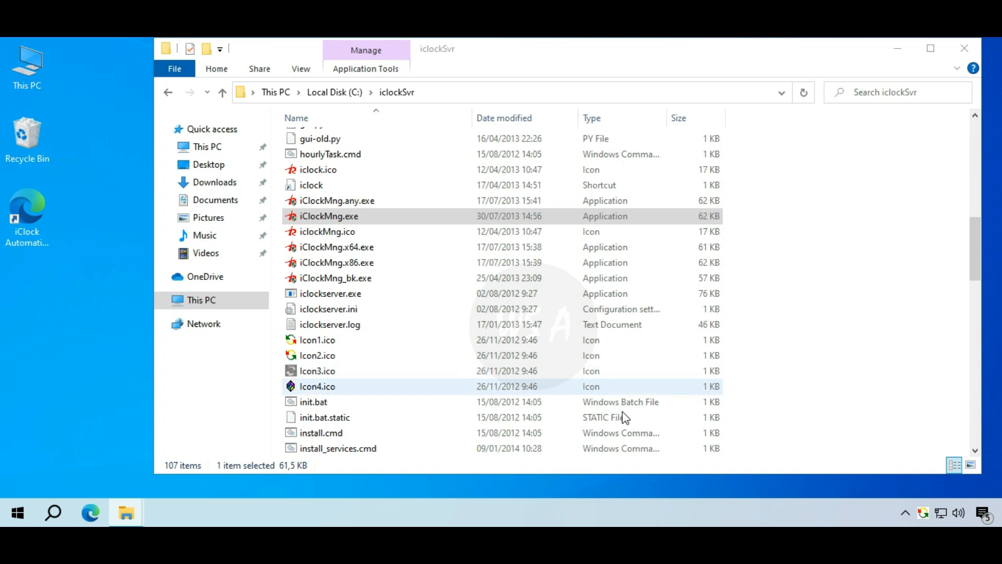
{"action": "left_click", "coordinate": [905, 512]}
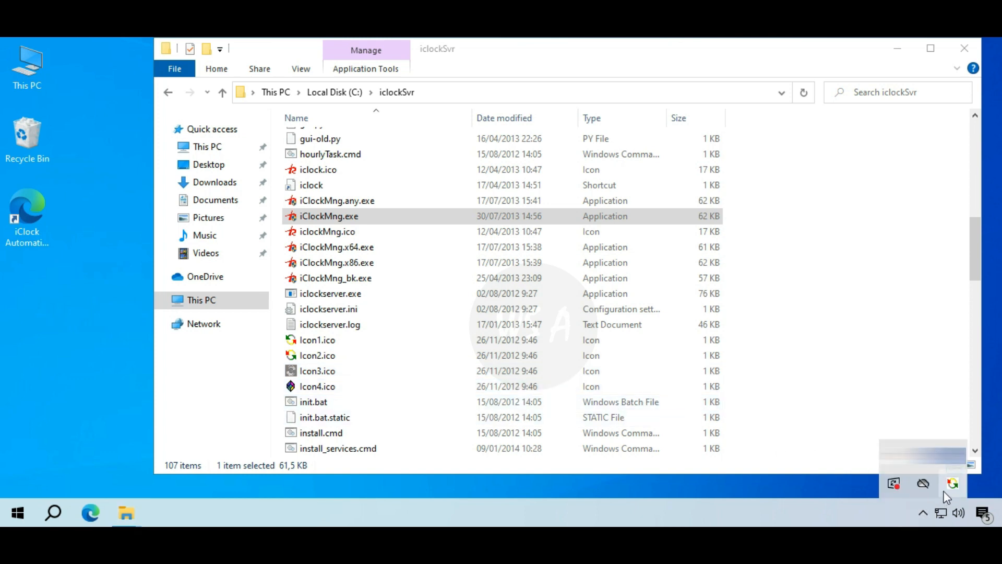
{"action": "left_click_drag", "start_coordinate": [951, 496], "coordinate": [924, 512]}
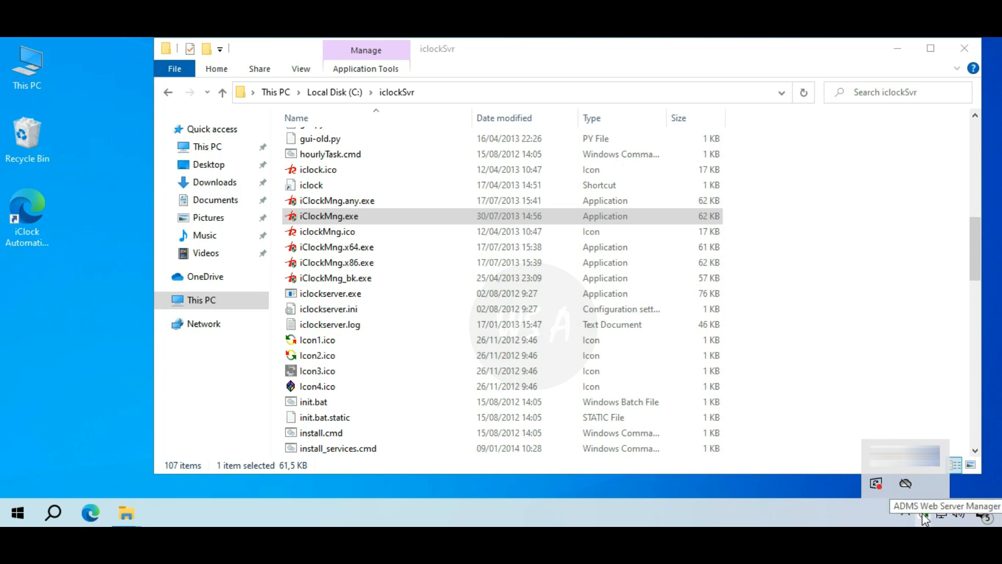
- Open ADMS Web Server Manager from the tray and check port 8081, finding it already in use
{"action": "double_click", "coordinate": [922, 514]}
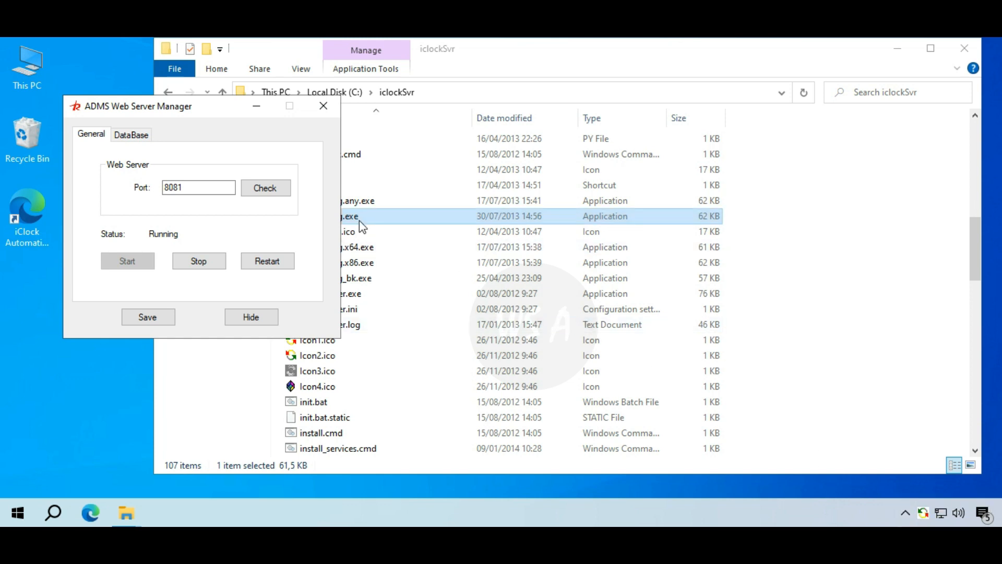
{"action": "left_click", "coordinate": [257, 213]}
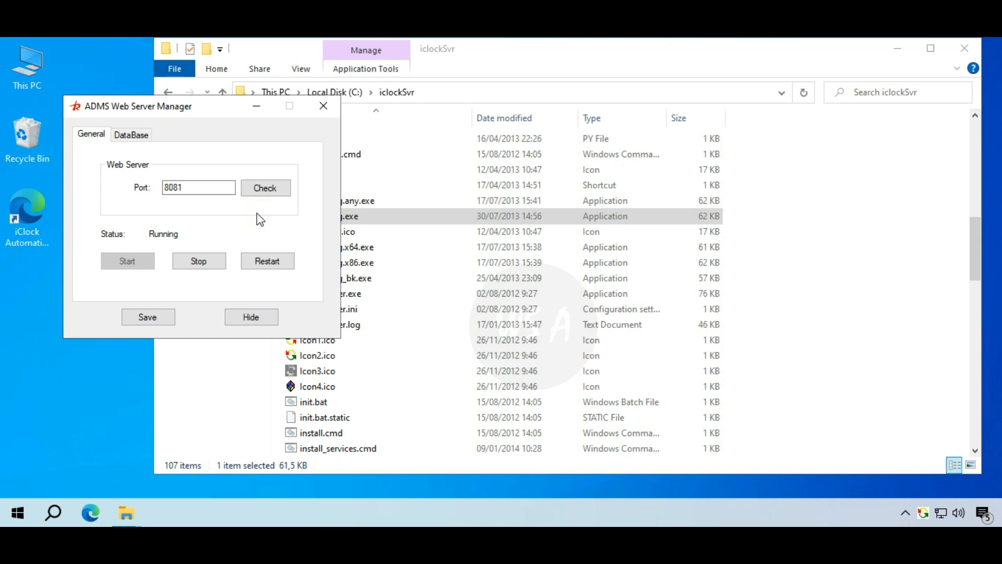
{"action": "left_click", "coordinate": [286, 193]}
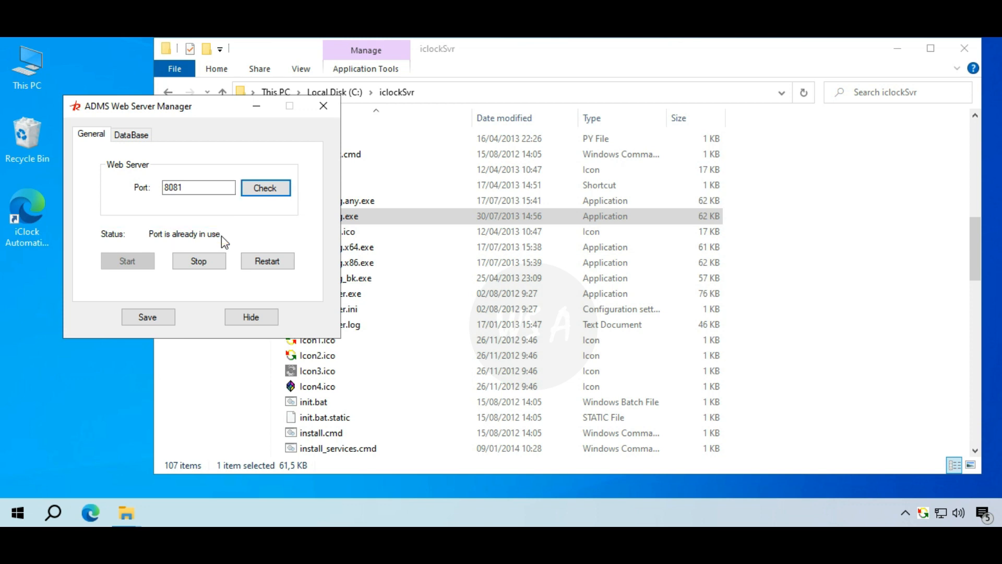
- Review the DataBase tab's MySQL settings, return to the General tab, and bring up Start
{"action": "left_click", "coordinate": [151, 136]}
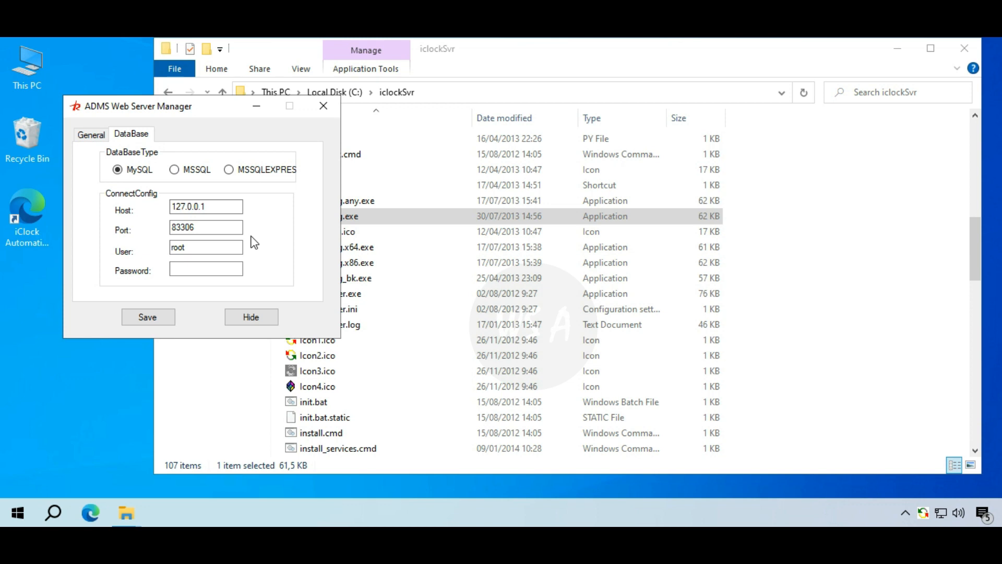
{"action": "left_click", "coordinate": [91, 139]}
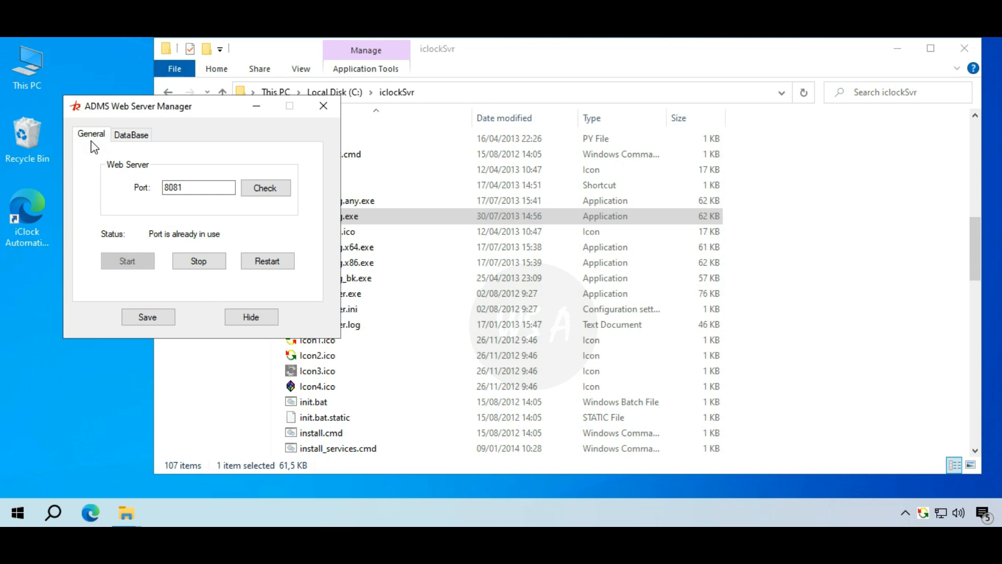
{"action": "key", "text": "super"}
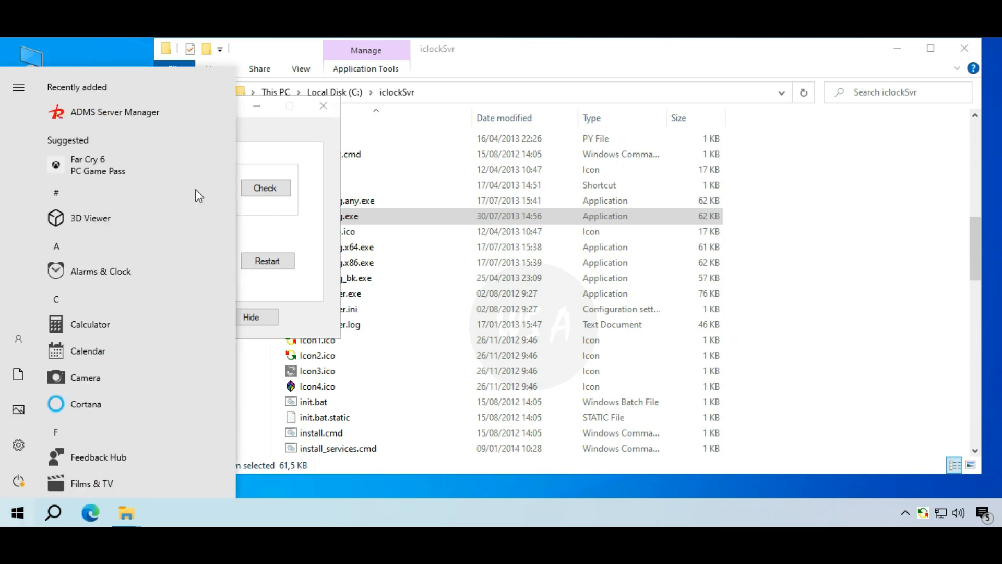
- Open Windows Defender Firewall's advanced settings and start a new rule under Inbound Rules
{"action": "type", "text": "fi"}
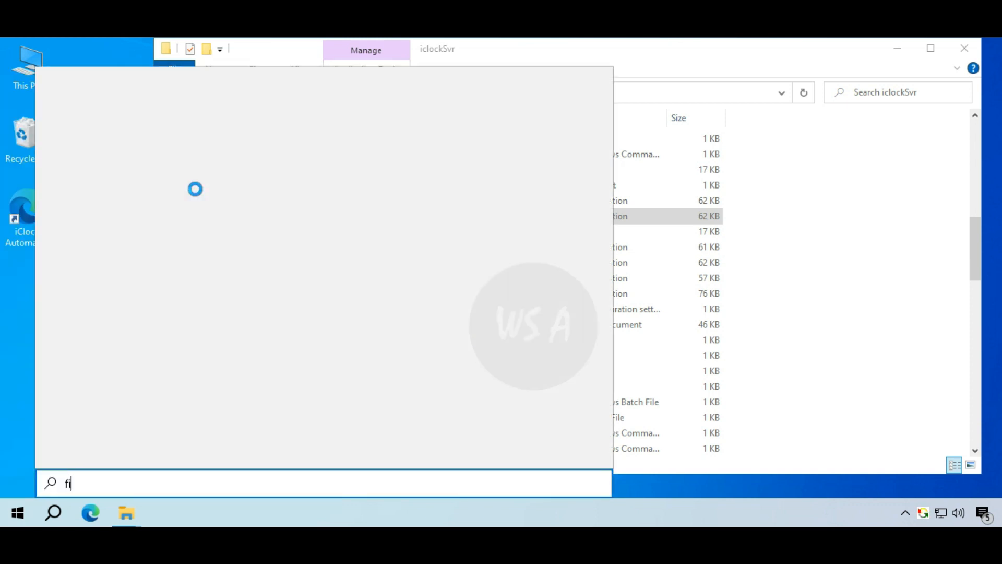
{"action": "type", "text": "rewall"}
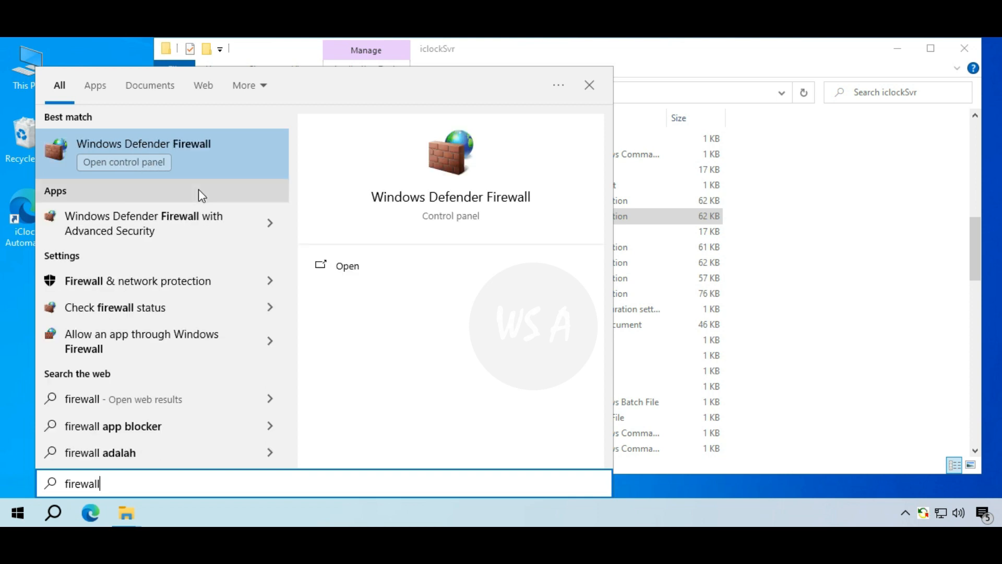
{"action": "left_click", "coordinate": [192, 161]}
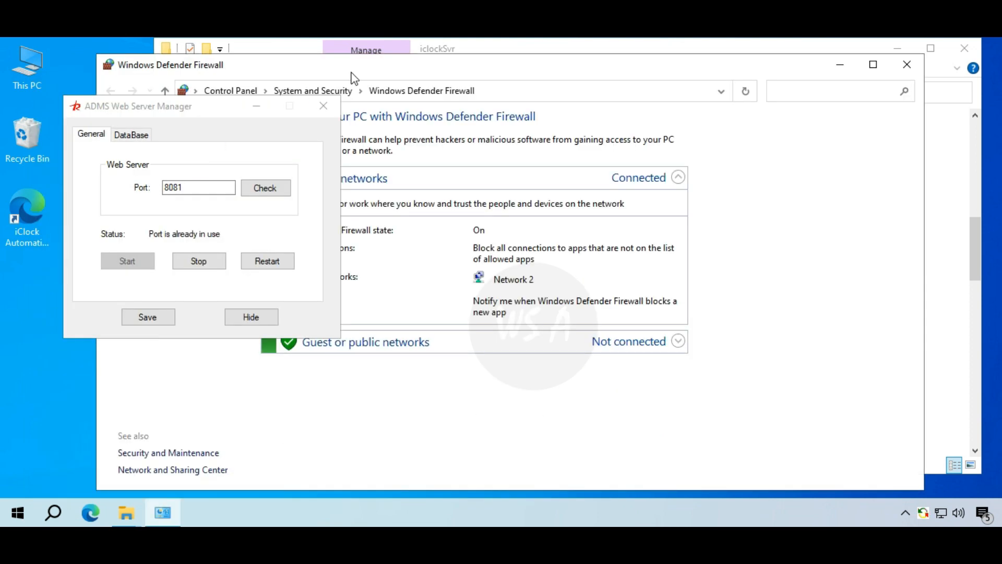
{"action": "left_click_drag", "start_coordinate": [351, 65], "coordinate": [618, 61]}
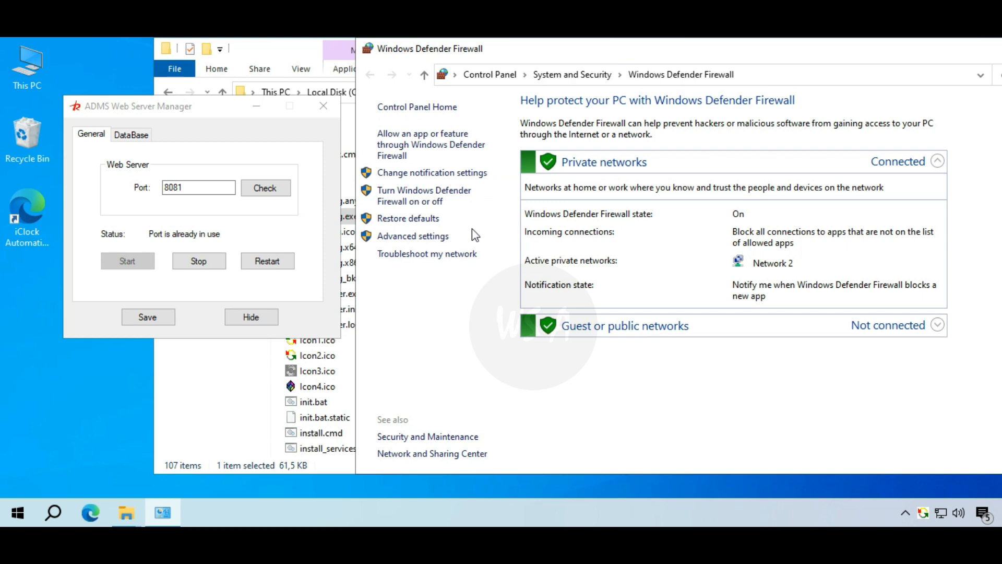
{"action": "left_click", "coordinate": [444, 236]}
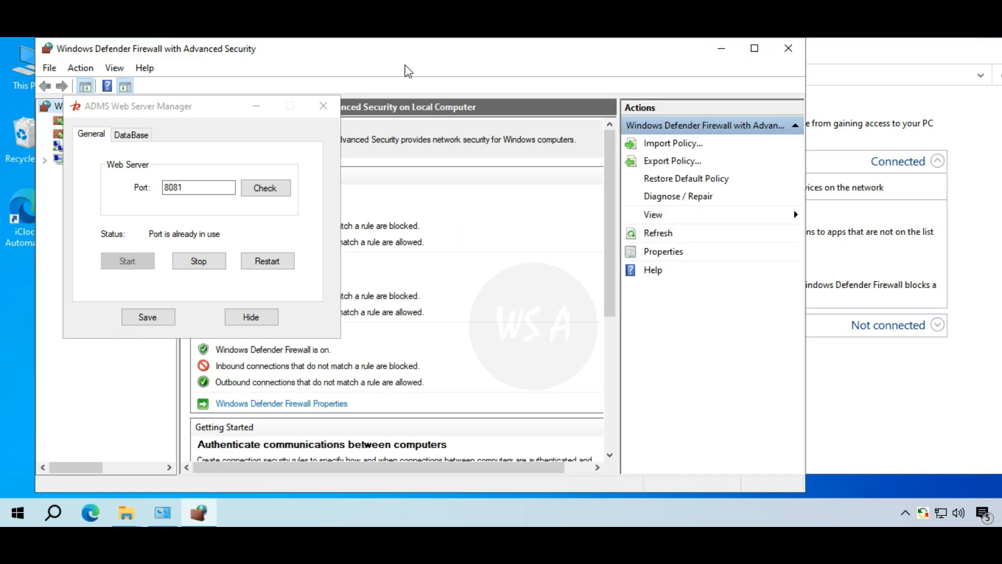
{"action": "left_click_drag", "start_coordinate": [389, 48], "coordinate": [699, 66]}
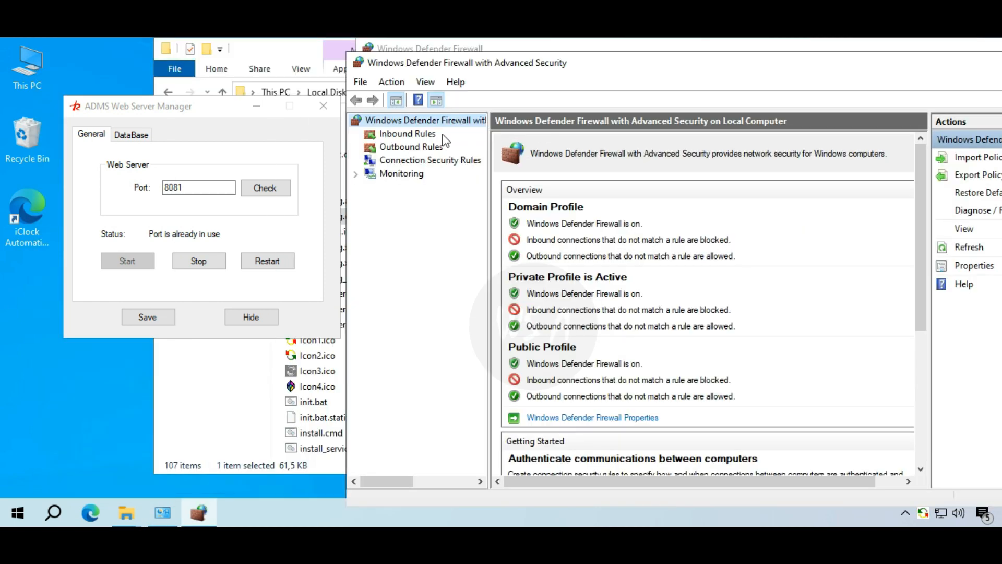
{"action": "left_click", "coordinate": [433, 136]}
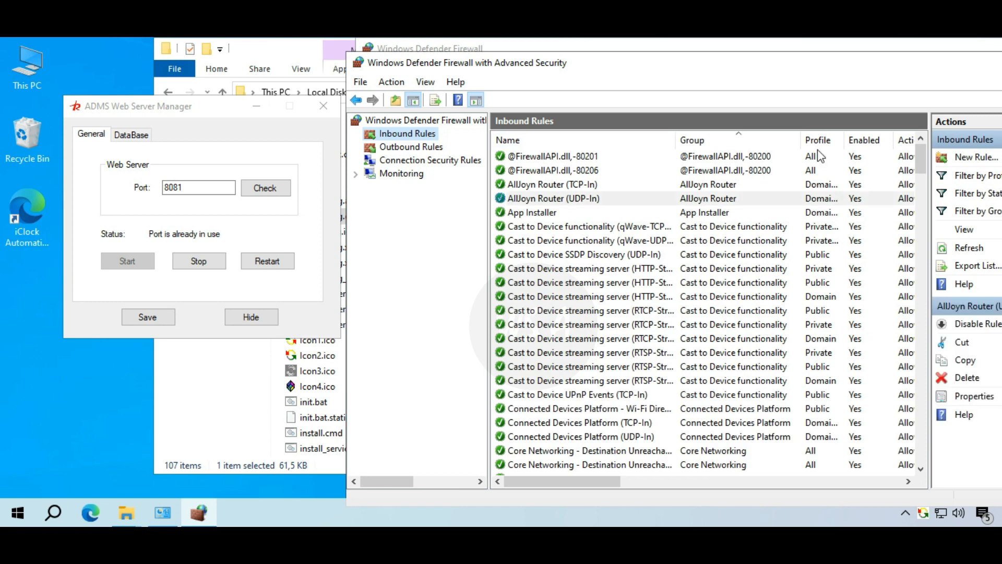
{"action": "left_click", "coordinate": [994, 157]}
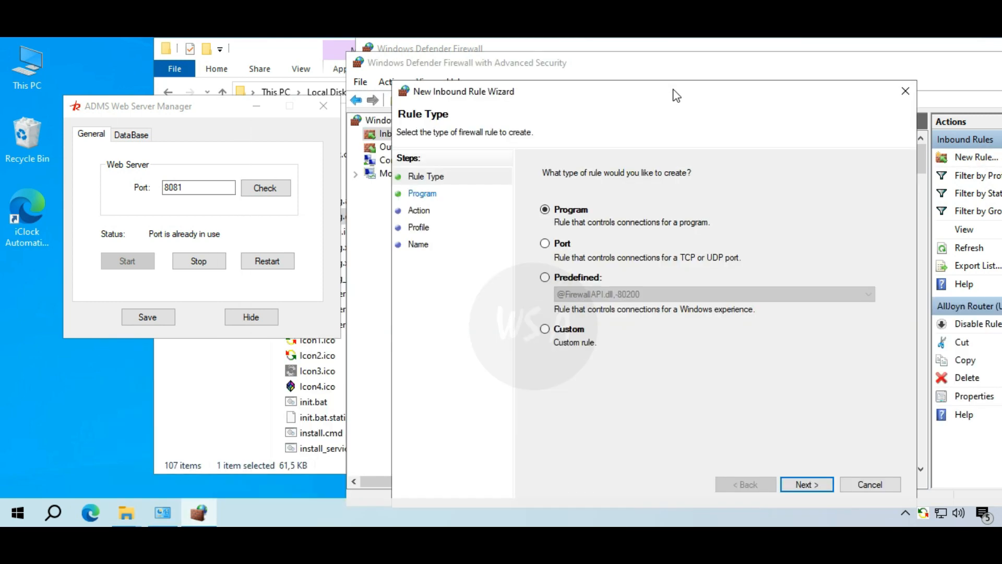
- Make the rule a port rule on local port 8081, allowing connections on all profiles
{"action": "left_click", "coordinate": [545, 243]}
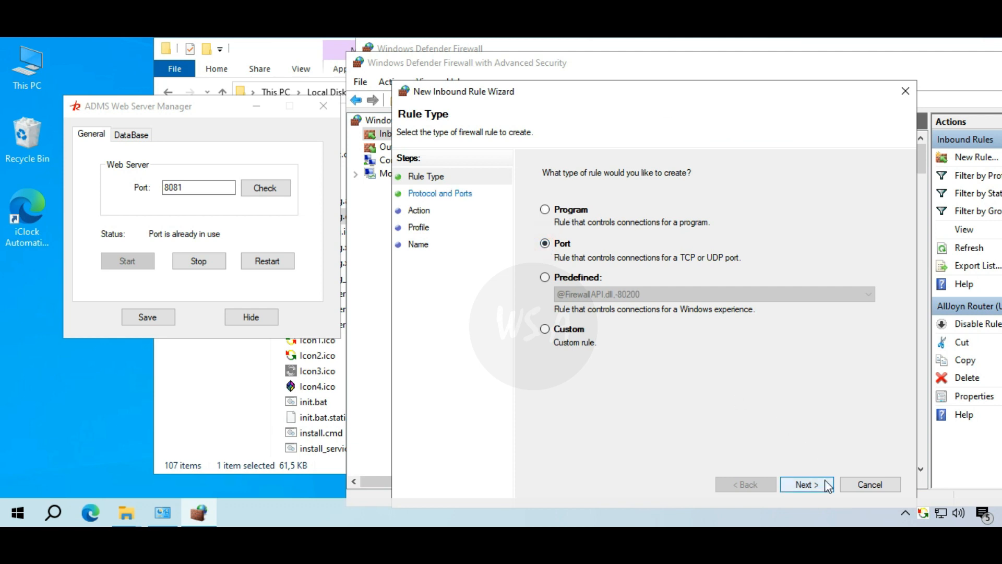
{"action": "left_click", "coordinate": [806, 484]}
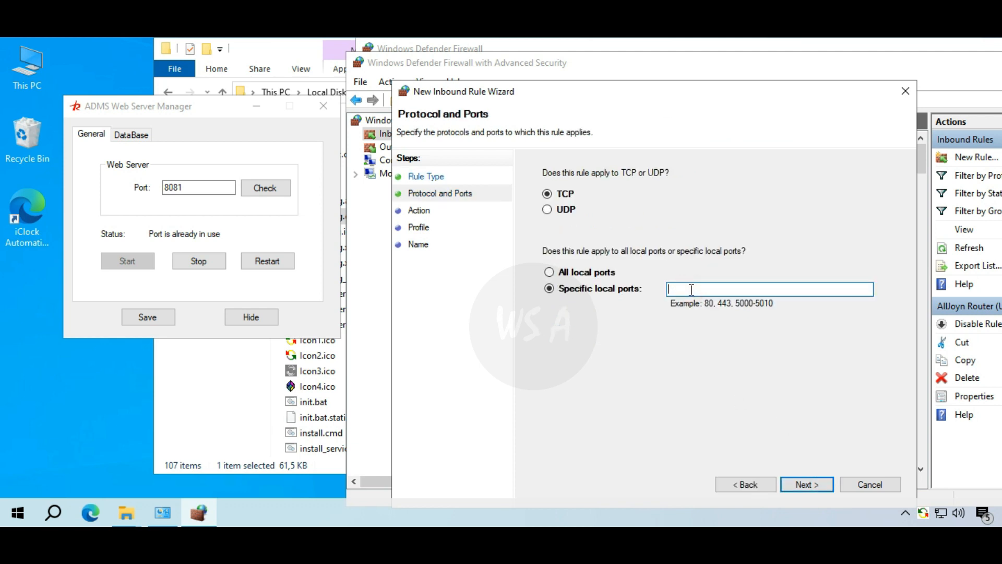
{"action": "type", "text": "8081"}
{"action": "left_click", "coordinate": [829, 484]}
{"action": "left_click", "coordinate": [829, 484]}
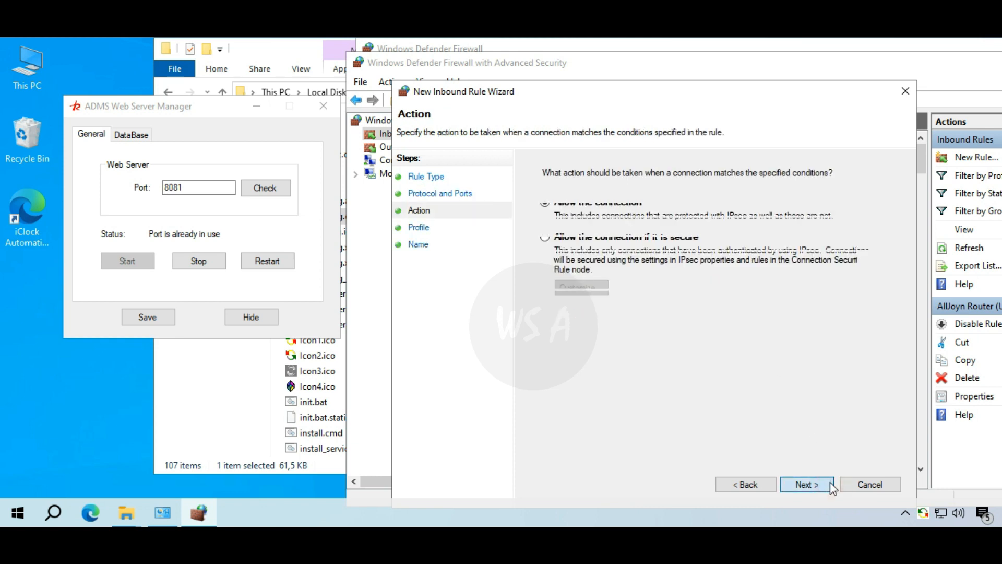
{"action": "left_click", "coordinate": [829, 484]}
- Name the rule 'ADMS Port', finish and verify it, then launch the iClock desktop shortcut
{"action": "left_click", "coordinate": [682, 239]}
{"action": "type", "text": "A"}
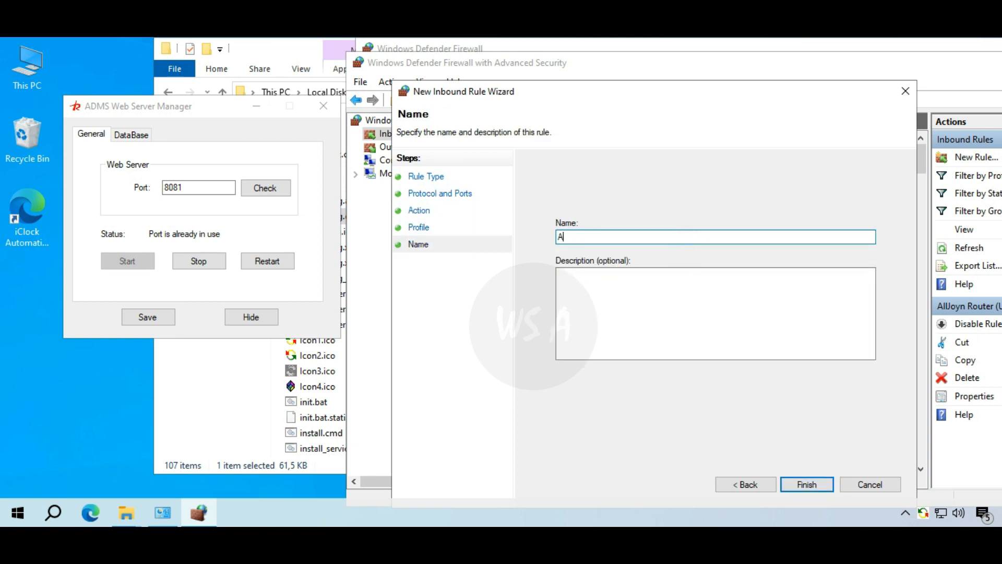
{"action": "type", "text": "DMS Port"}
{"action": "left_click", "coordinate": [826, 486]}
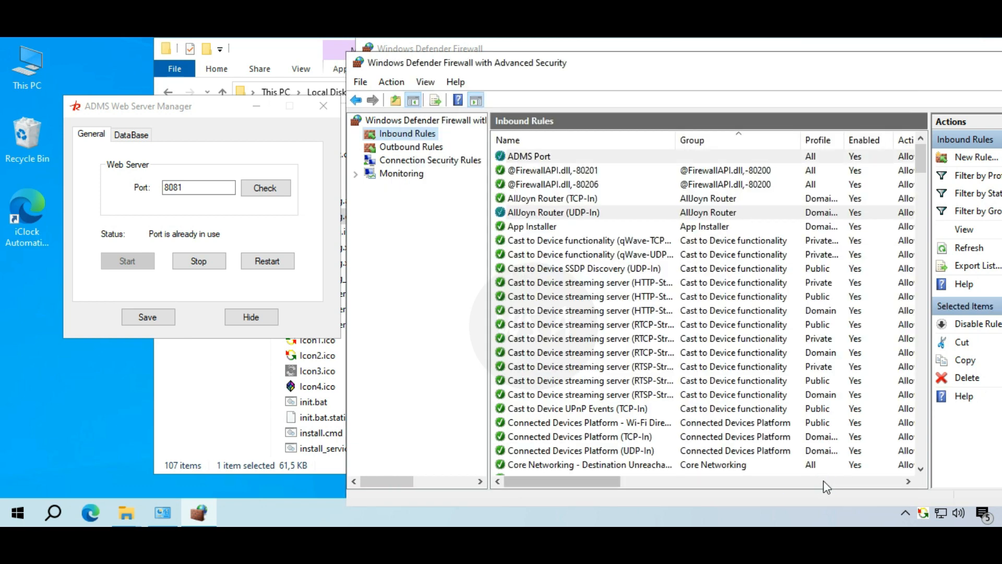
{"action": "left_click", "coordinate": [637, 155]}
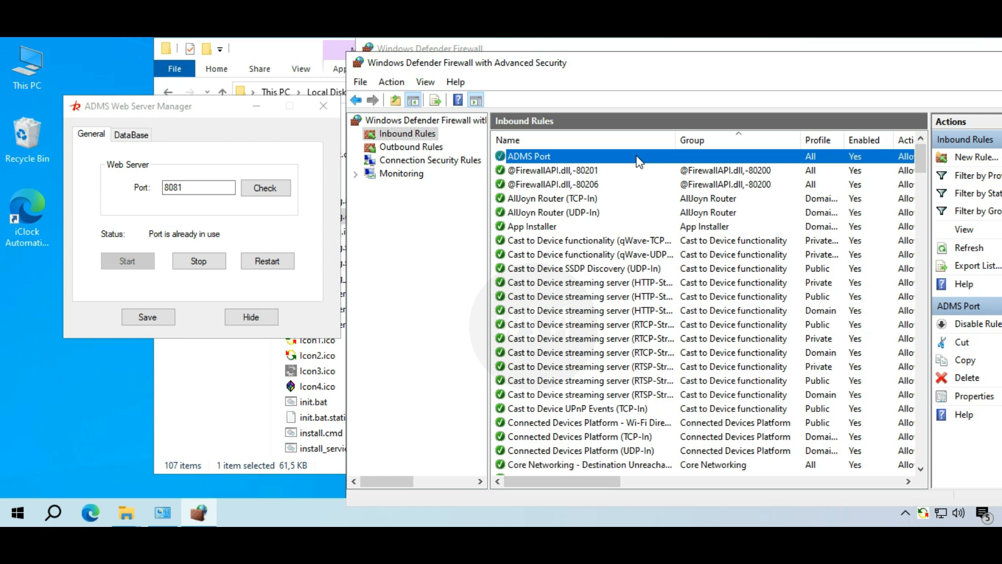
{"action": "double_click", "coordinate": [44, 224]}
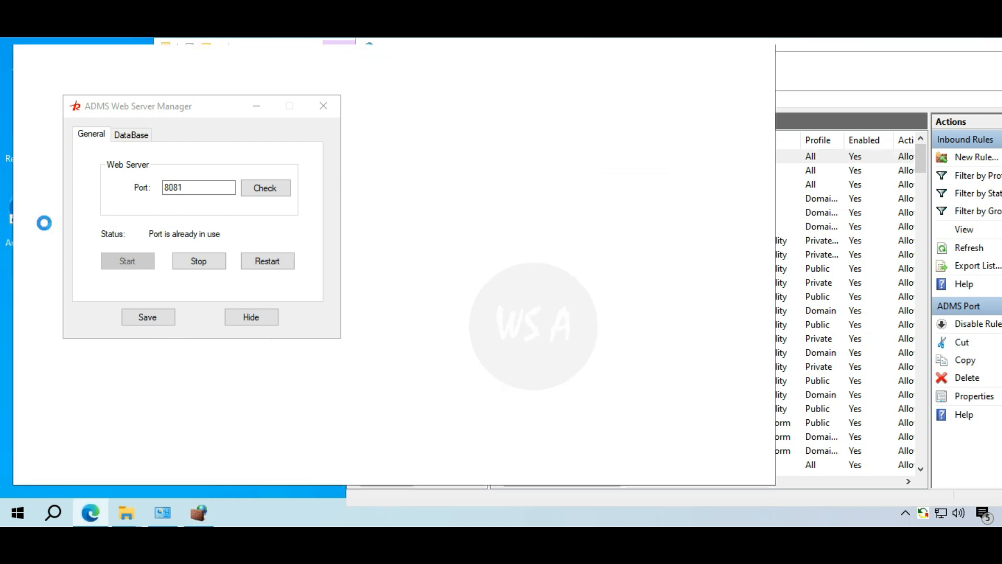
- Hide the Web Server Manager and log in to iClock with the administrator username and password
{"action": "left_click", "coordinate": [271, 318]}
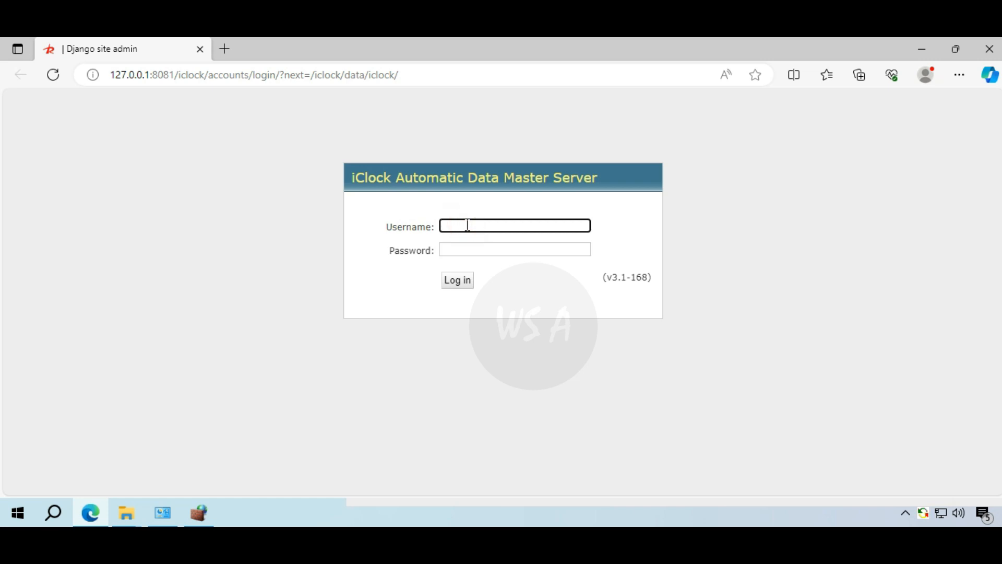
{"action": "type", "text": "admin"}
{"action": "left_click", "coordinate": [477, 244]}
{"action": "type", "text": "••"}
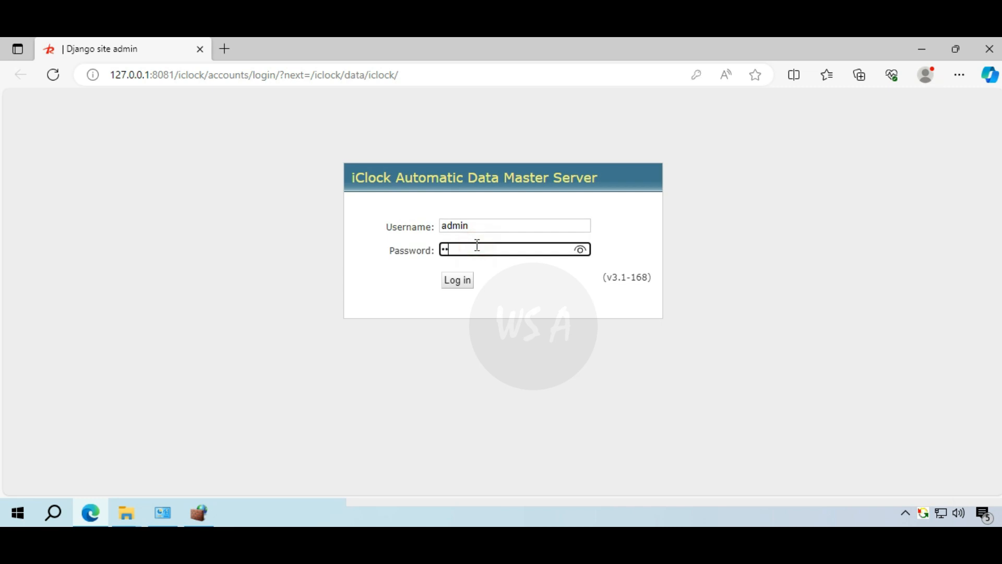
{"action": "type", "text": "min"}
{"action": "left_click", "coordinate": [465, 286]}
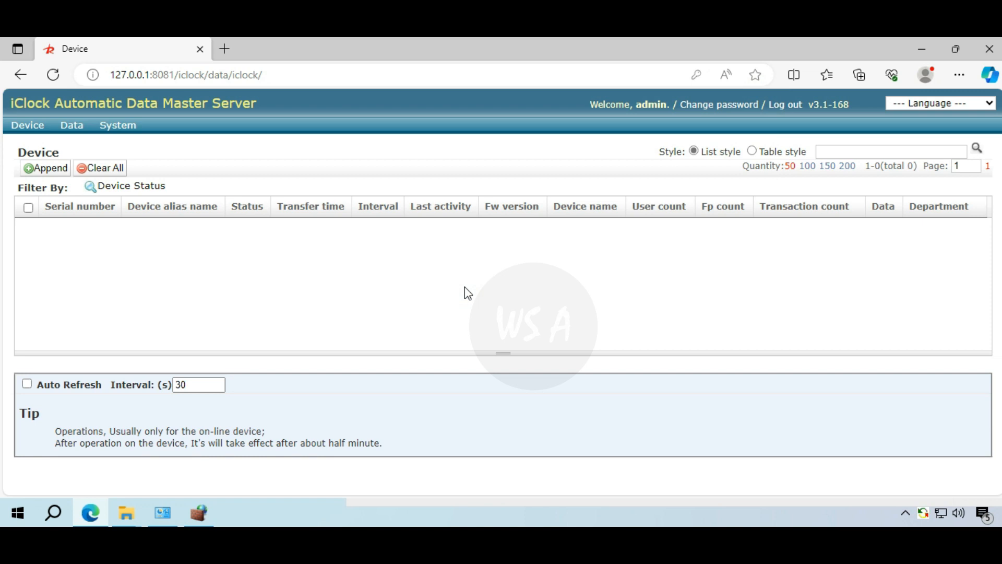
- Run ipconfig in Command Prompt to read IPv4 192.168.8.144 and gateway 192.168.8.1
{"action": "key", "text": "super+r"}
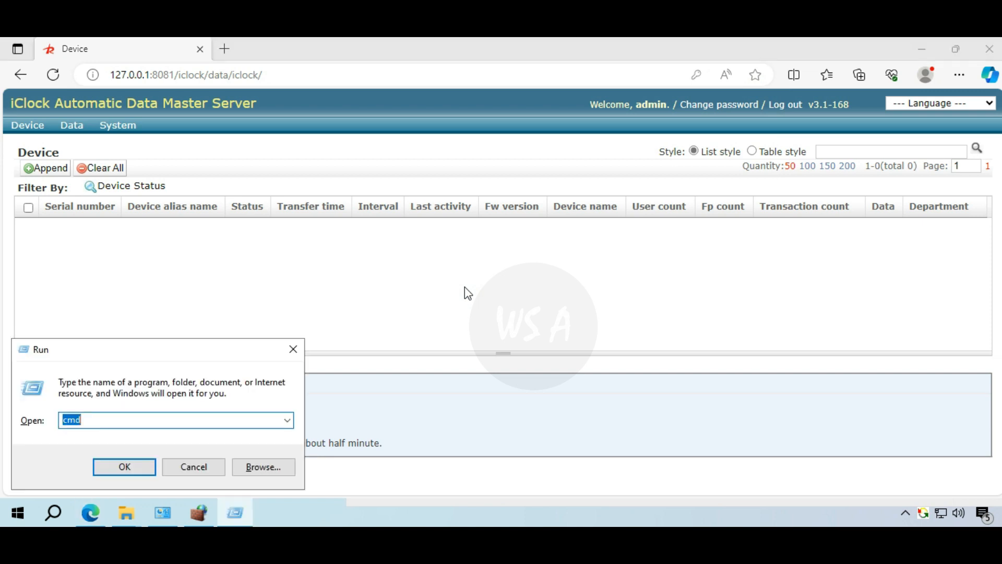
{"action": "key", "text": "Return"}
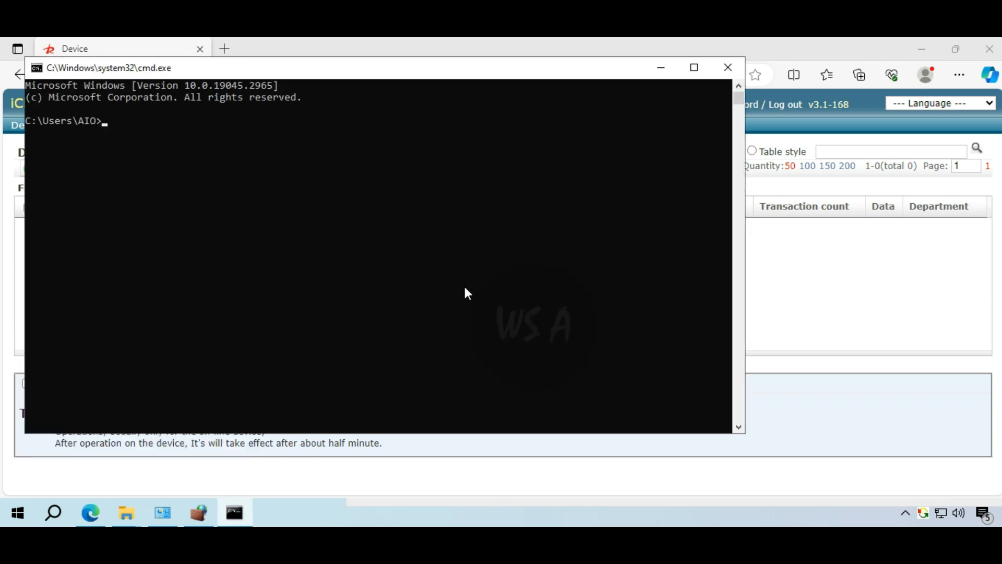
{"action": "type", "text": "ipconfig"}
{"action": "key", "text": "Return"}
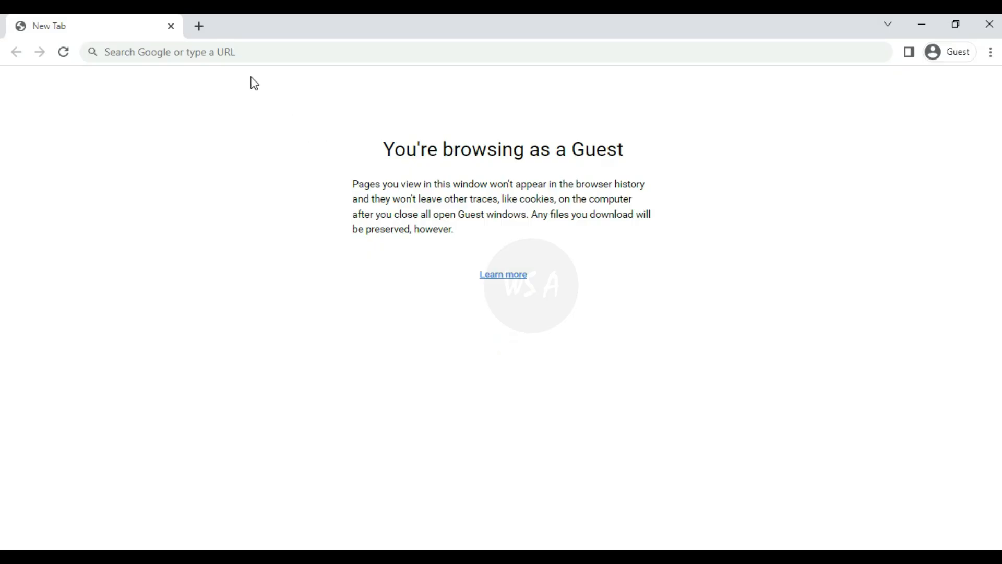
- Search Google for 'open port check' and go to the first port checker result
{"action": "left_click", "coordinate": [243, 55]}
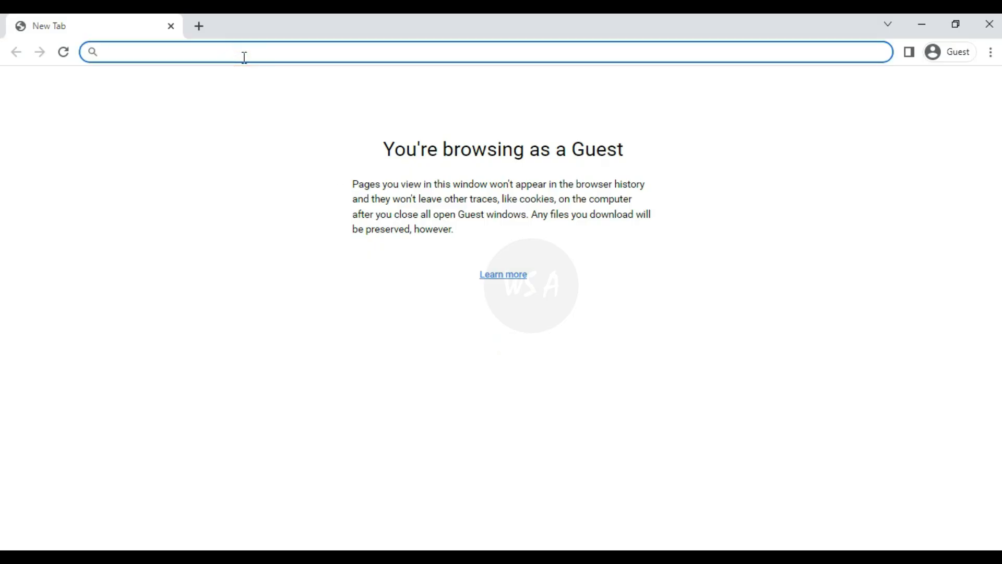
{"action": "type", "text": "open port c"}
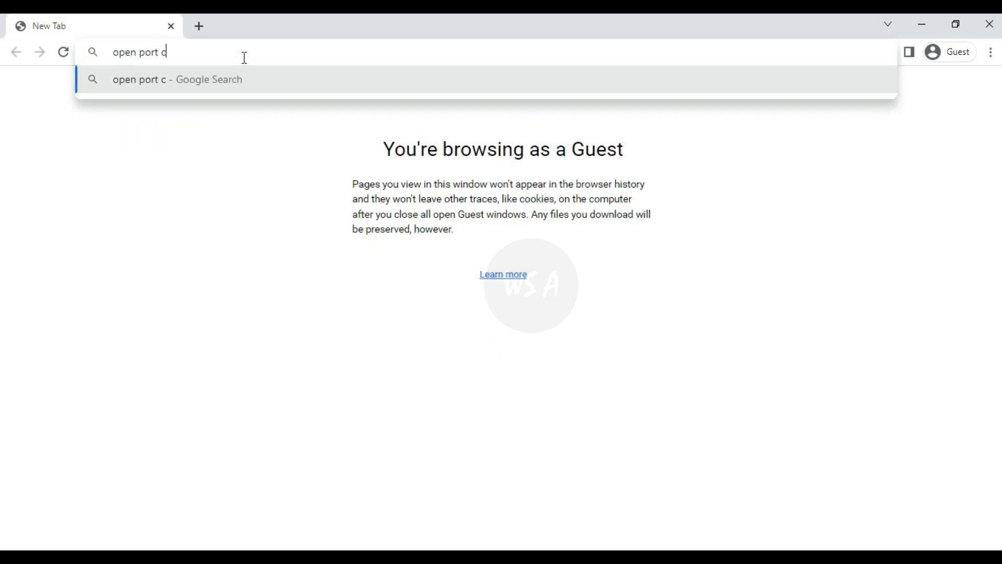
{"action": "type", "text": "heck"}
{"action": "key", "text": "Return"}
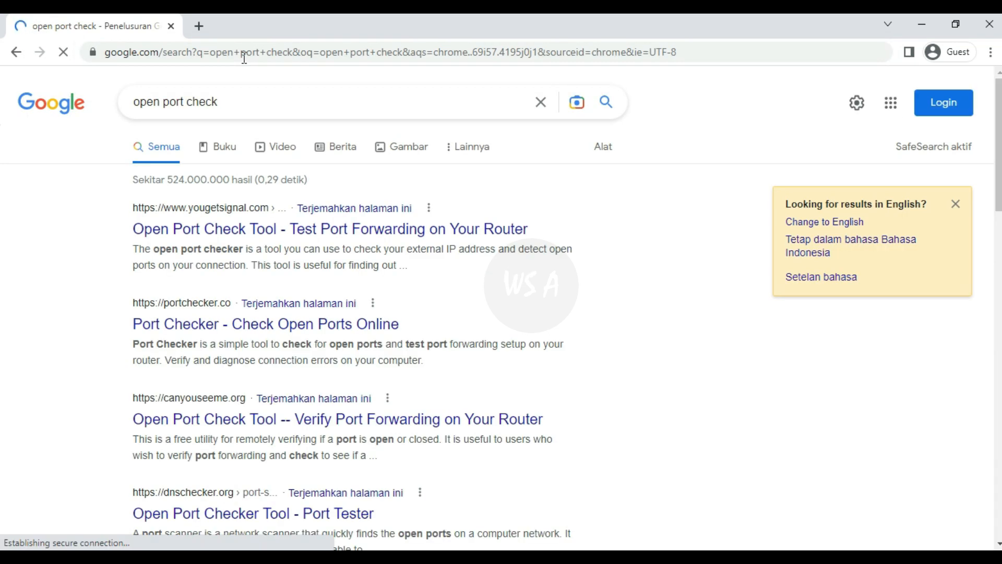
{"action": "left_click", "coordinate": [263, 240]}
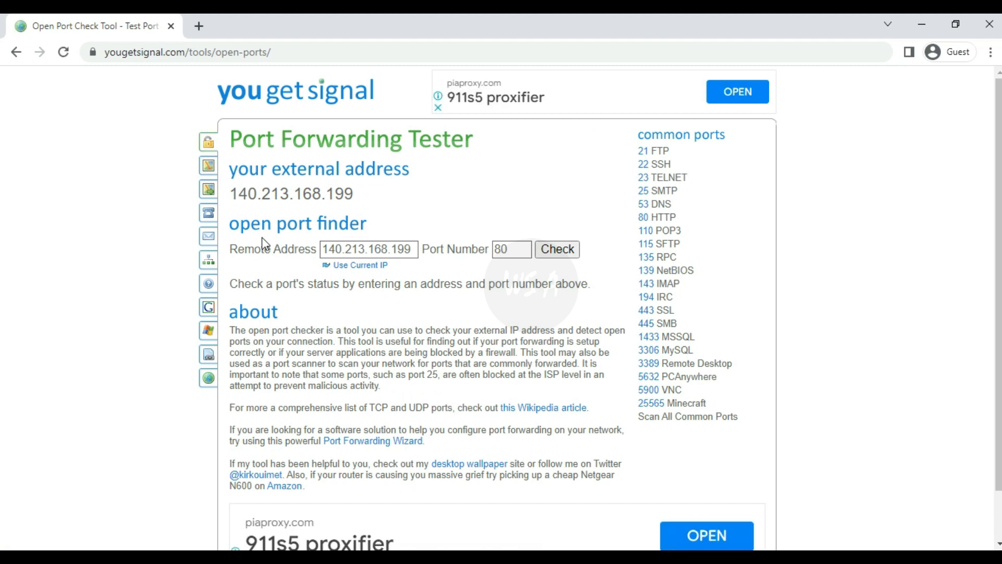
- Check whether port 8081 is open on the server's public IP address
{"action": "left_click", "coordinate": [370, 252]}
{"action": "key", "text": "ctrl+a"}
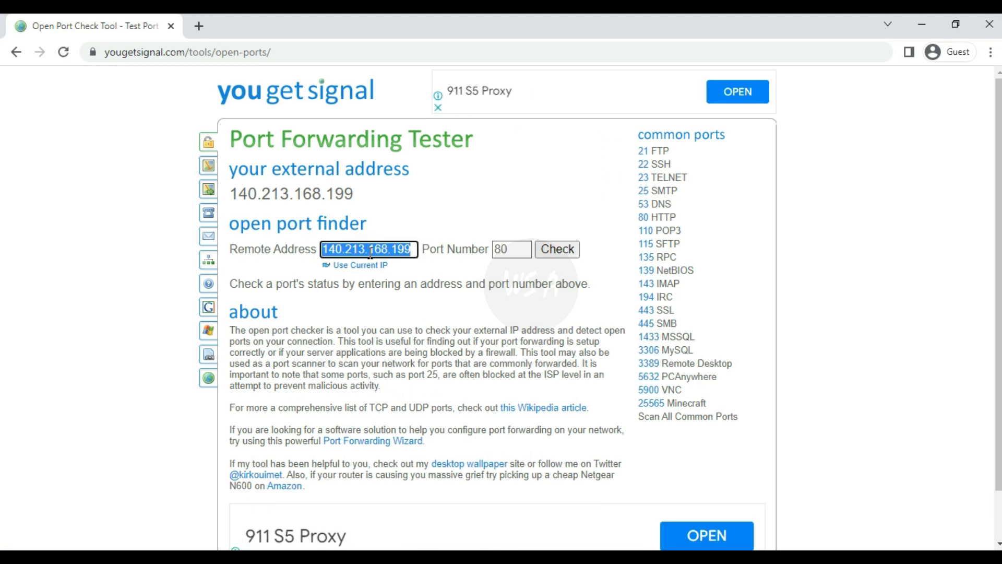
{"action": "key", "text": "BackSpace"}
{"action": "type", "text": "12"}
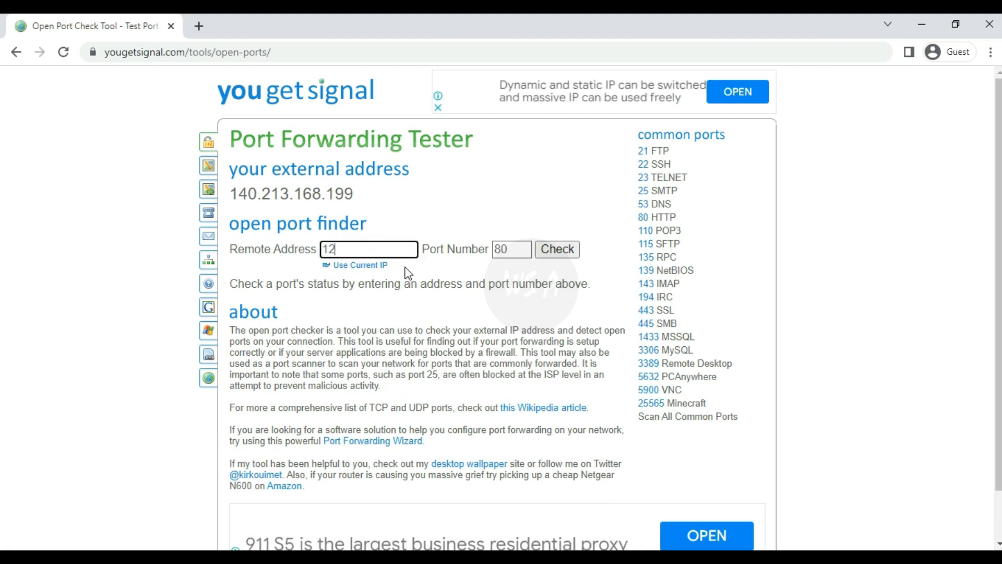
{"action": "type", "text": "4.158."}
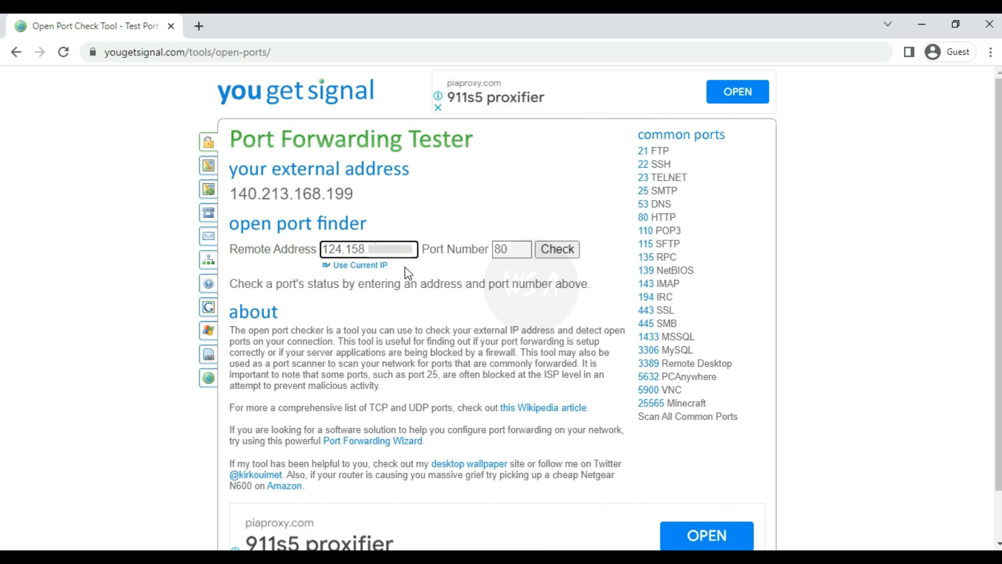
{"action": "left_click", "coordinate": [514, 249]}
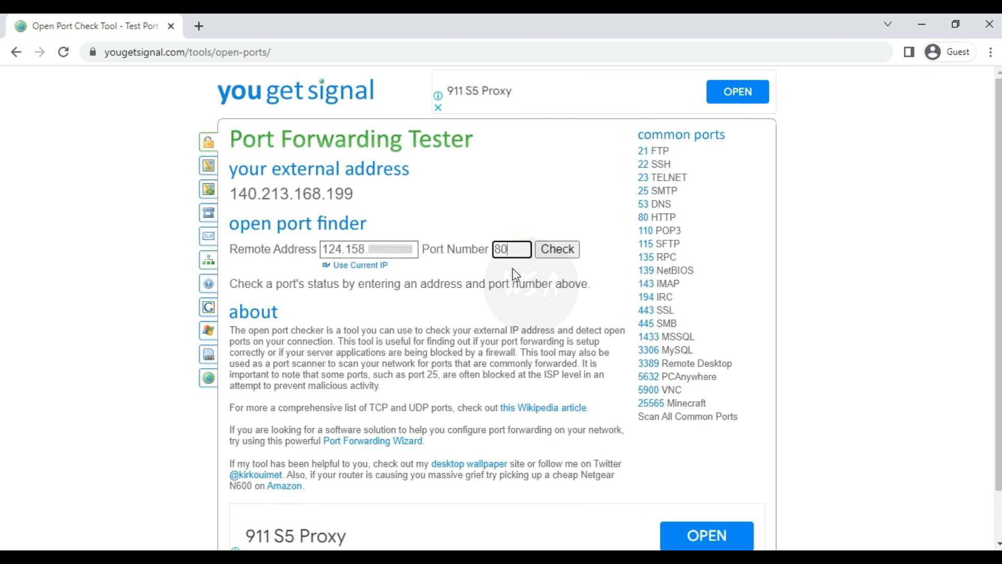
{"action": "type", "text": "81"}
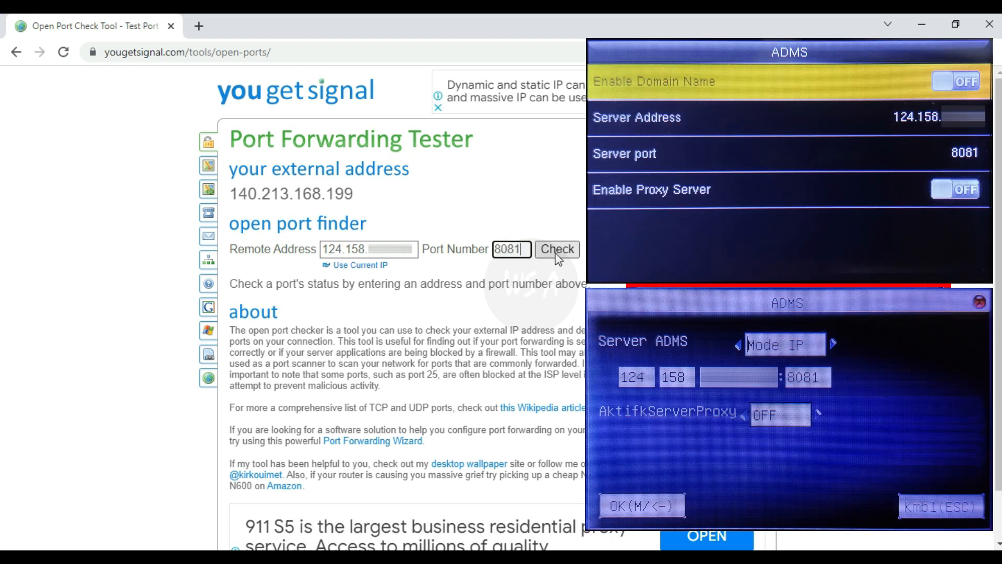
{"action": "left_click", "coordinate": [557, 253]}
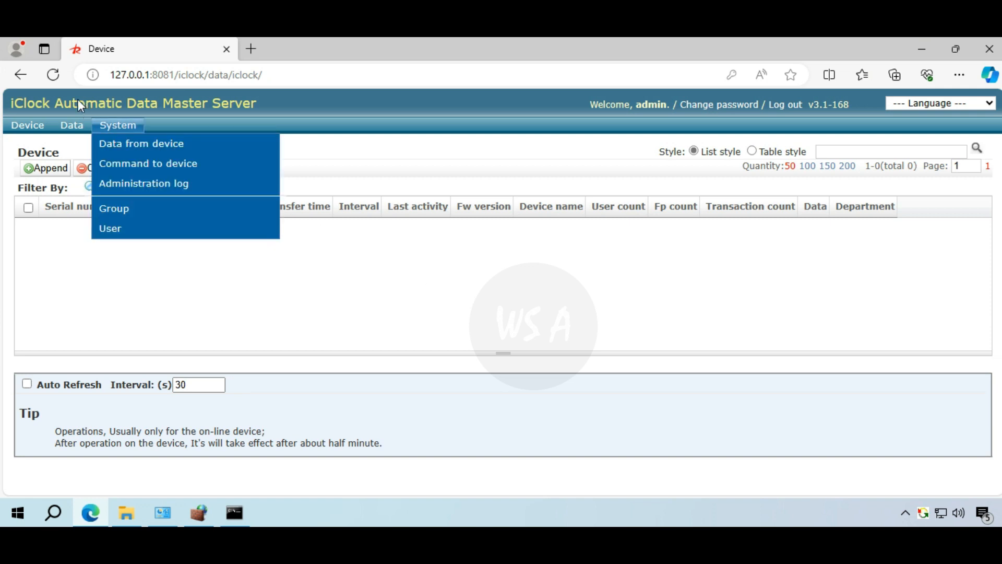
- Reload the Device page to confirm device 192.168.8.201 is Online, then minimize Chrome
{"action": "left_click", "coordinate": [55, 75]}
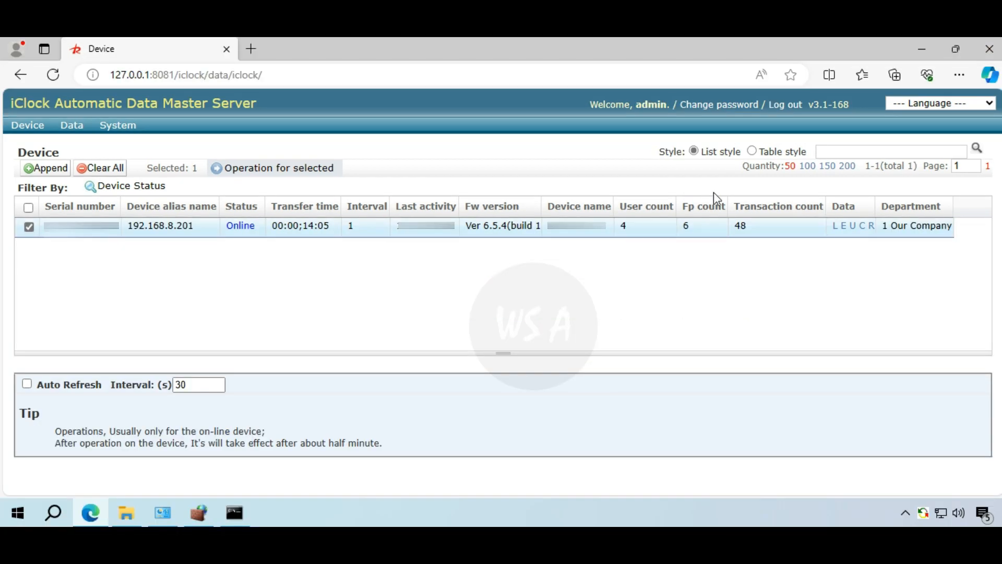
{"action": "left_click", "coordinate": [920, 57]}
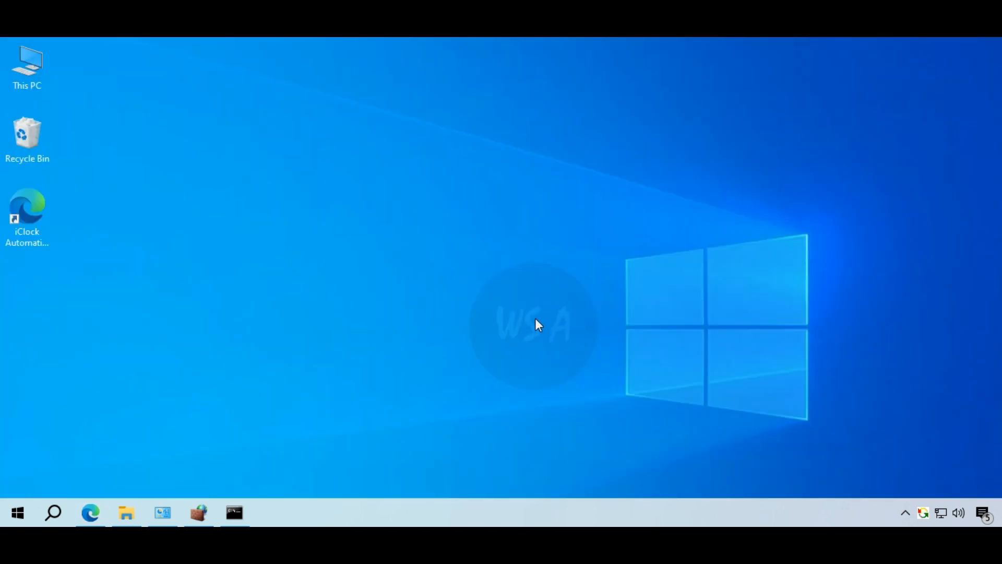